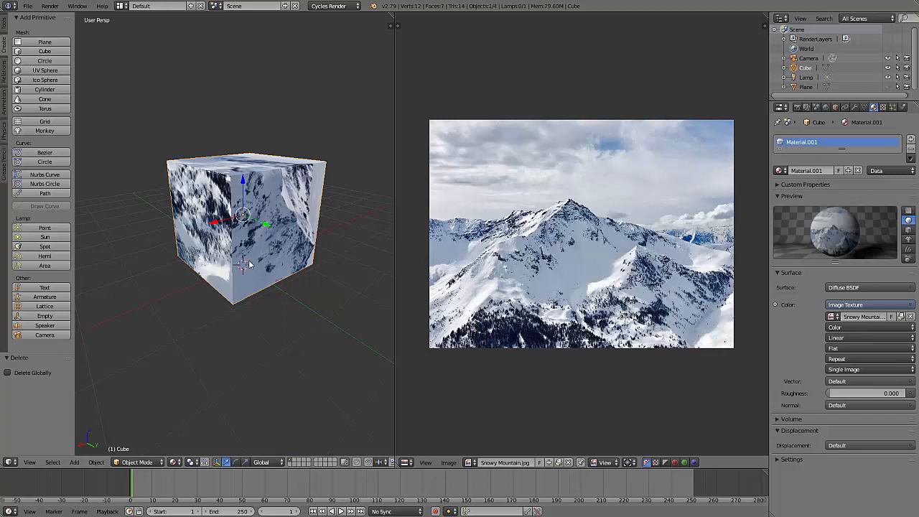
Add a cube and move it up along Z and out along X beside the snowy mountain cube
{"action": "key", "text": "shift+a"}
{"action": "mouse_move", "coordinate": [244, 262]}
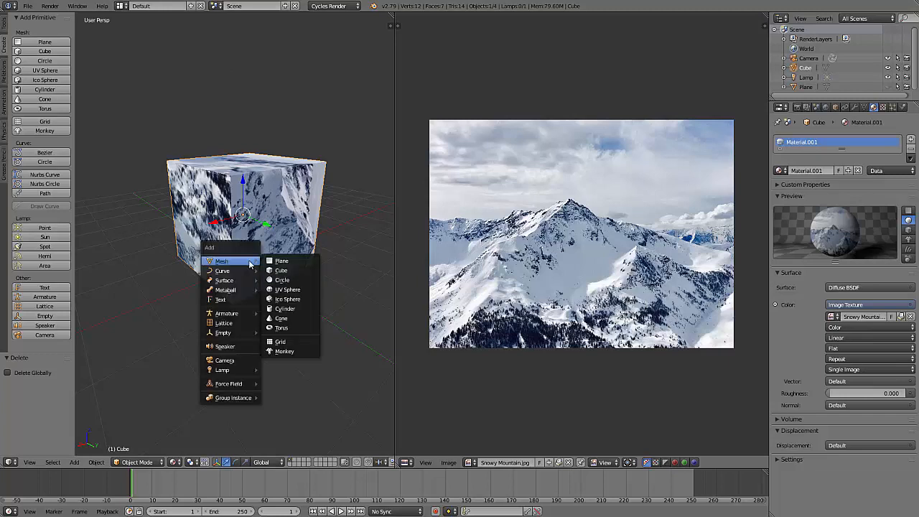
{"action": "left_click", "coordinate": [283, 273]}
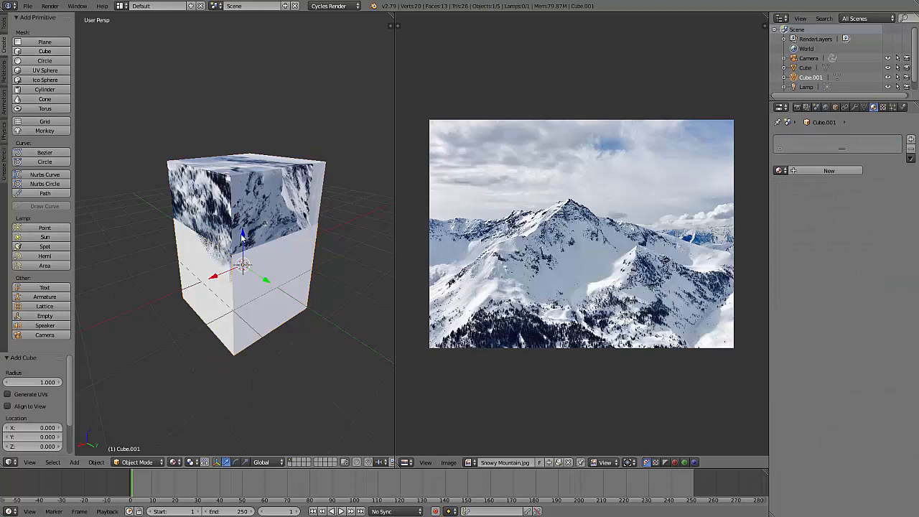
{"action": "left_click_drag", "start_coordinate": [243, 234], "coordinate": [243, 178]}
{"action": "left_click_drag", "start_coordinate": [211, 218], "coordinate": [67, 263]}
{"action": "left_click_drag", "start_coordinate": [93, 213], "coordinate": [94, 219]}
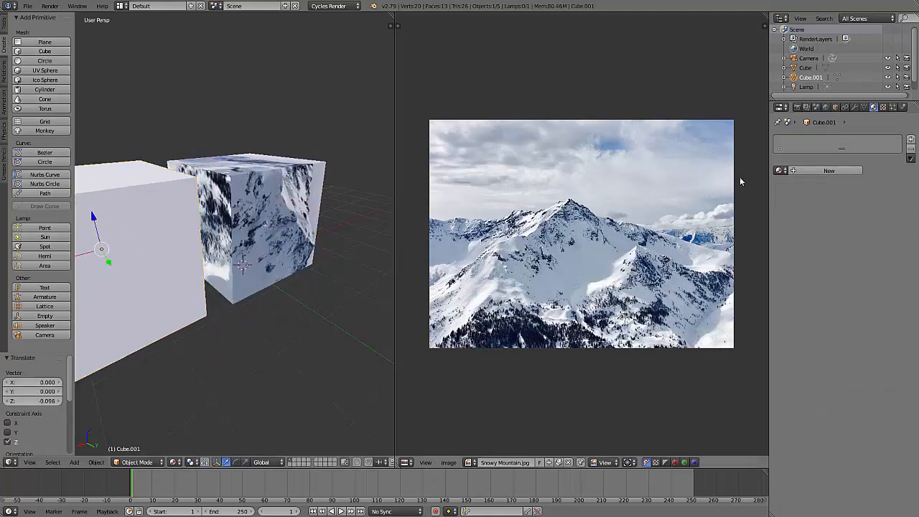
Unhide the Plane, then lower the new cube about 0.07 onto it and shift it about 0.43 further along X
{"action": "scroll", "coordinate": [857, 77], "scroll_direction": "down", "scroll_amount": 1}
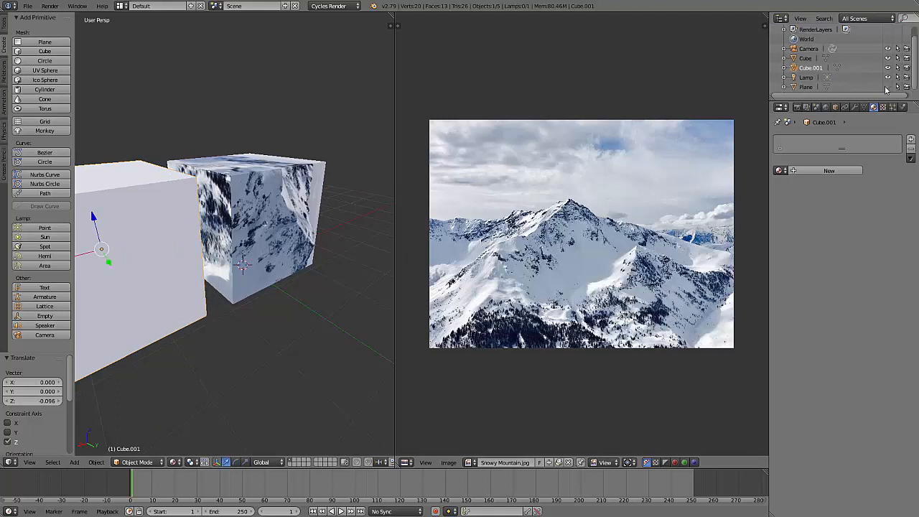
{"action": "left_click", "coordinate": [888, 87]}
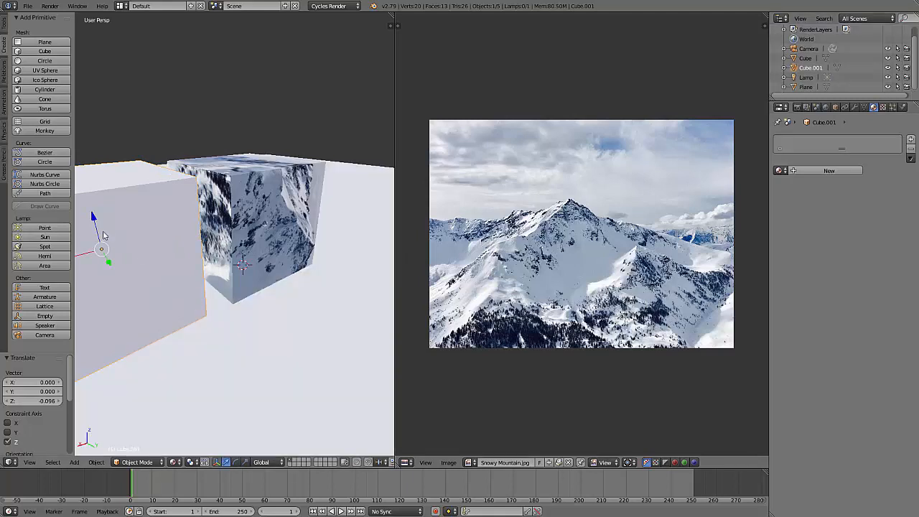
{"action": "mouse_move", "coordinate": [93, 219]}
{"action": "left_mouse_down"}
{"action": "mouse_move", "coordinate": [93, 231]}
{"action": "mouse_move", "coordinate": [96, 221]}
{"action": "left_mouse_up"}
{"action": "scroll", "coordinate": [176, 287], "scroll_direction": "down", "scroll_amount": 2}
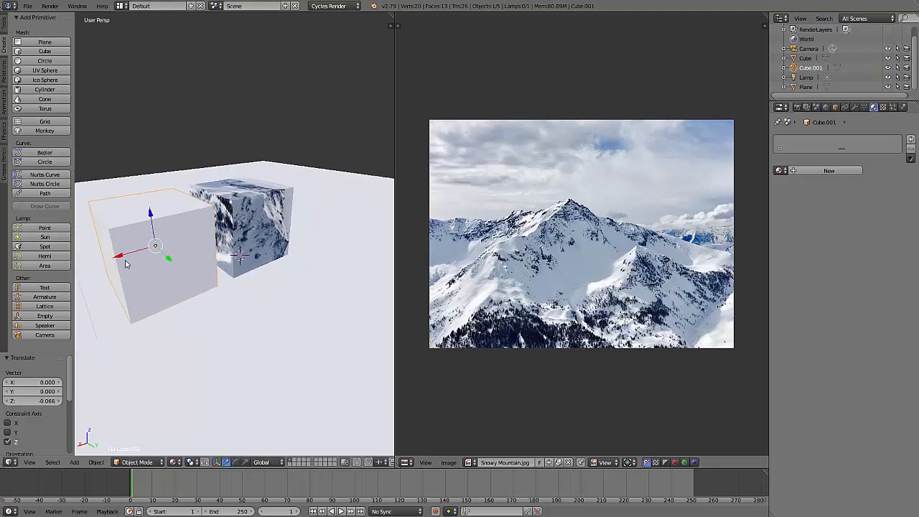
{"action": "left_click_drag", "start_coordinate": [127, 263], "coordinate": [119, 258]}
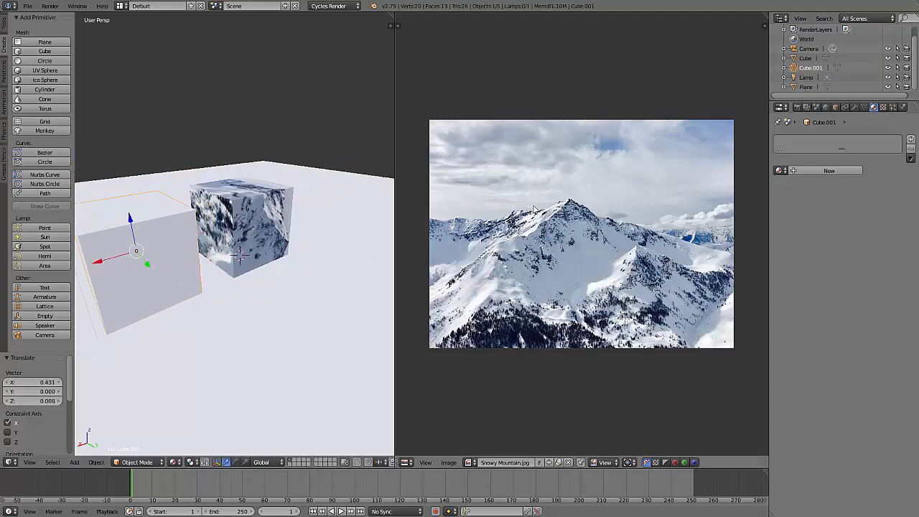
Unlink Snowy Mountain.jpg from the image editor
{"action": "left_click", "coordinate": [568, 463]}
{"action": "scroll", "coordinate": [585, 240], "scroll_direction": "up", "scroll_amount": 8}
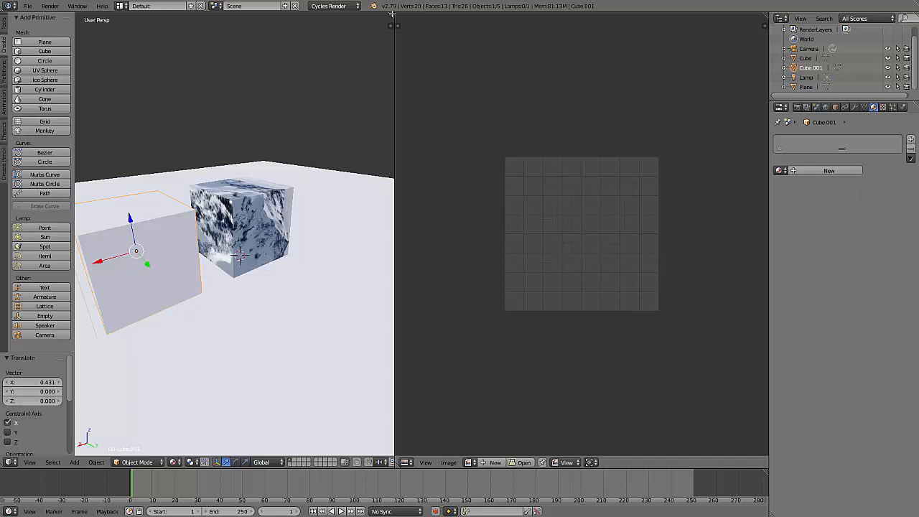
Split a UV/Image Editor area off the 3D view and merge it back into the 3D view
{"action": "left_click_drag", "start_coordinate": [392, 14], "coordinate": [370, 73]}
{"action": "left_click_drag", "start_coordinate": [391, 15], "coordinate": [200, 22]}
{"action": "left_click", "coordinate": [211, 462]}
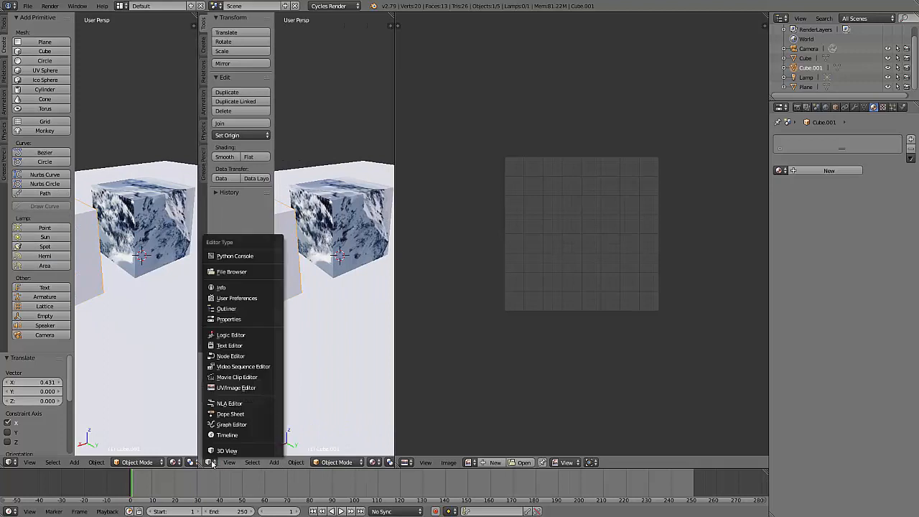
{"action": "left_click", "coordinate": [241, 387]}
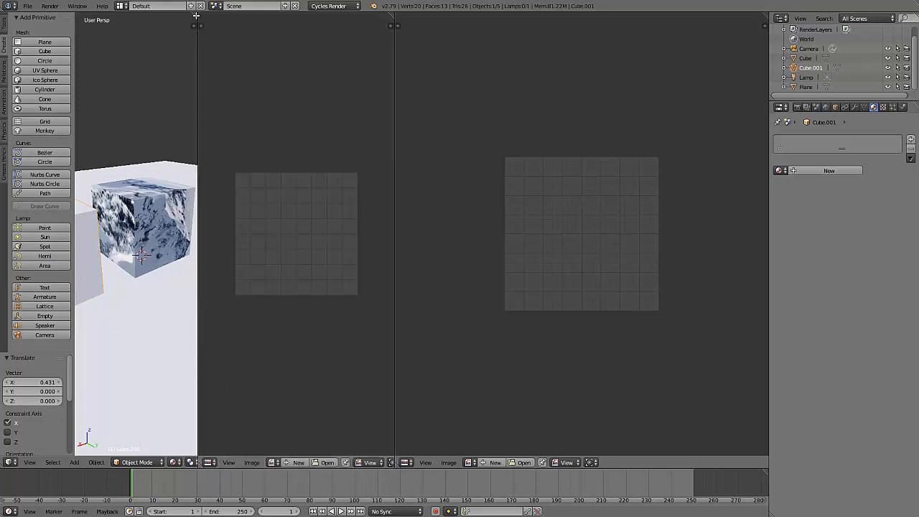
{"action": "left_click_drag", "start_coordinate": [197, 16], "coordinate": [337, 107]}
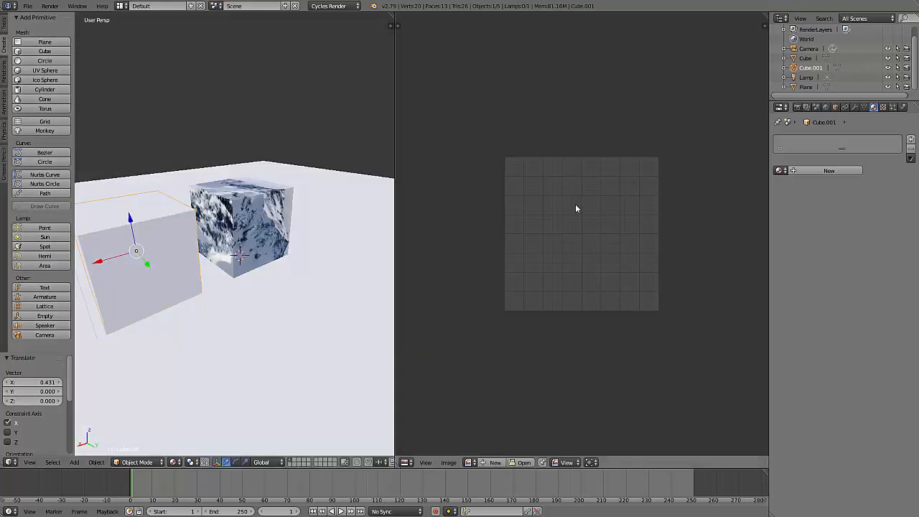
Give the new cube a new material and set its diffuse colour to an Image Texture
{"action": "left_click", "coordinate": [831, 170]}
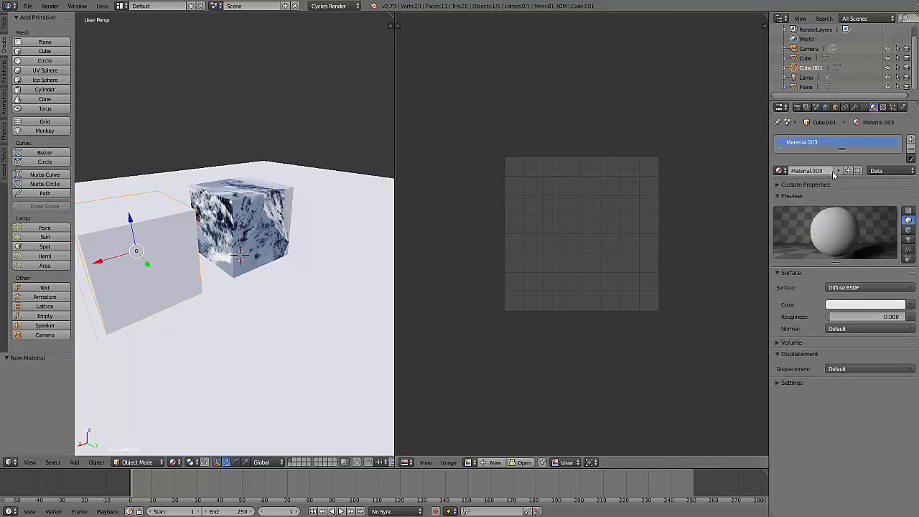
{"action": "left_click", "coordinate": [911, 307]}
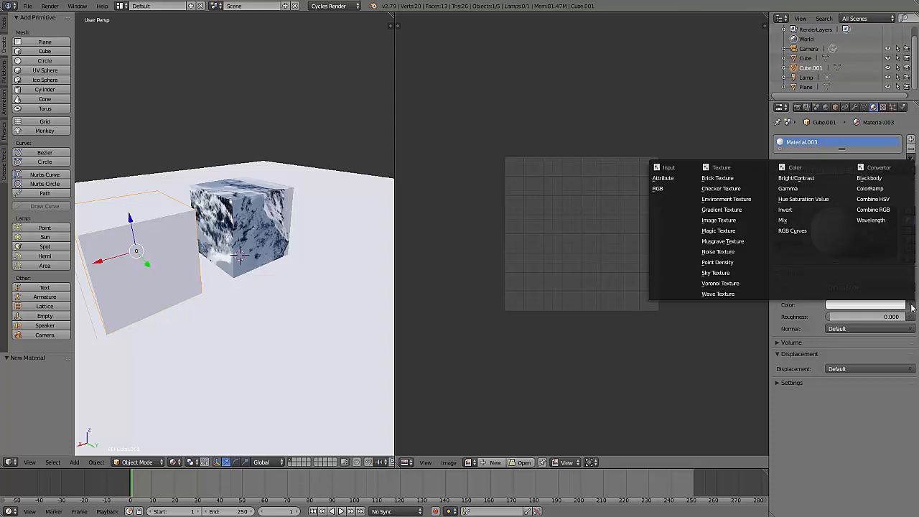
{"action": "left_click", "coordinate": [909, 308]}
{"action": "left_click", "coordinate": [724, 220]}
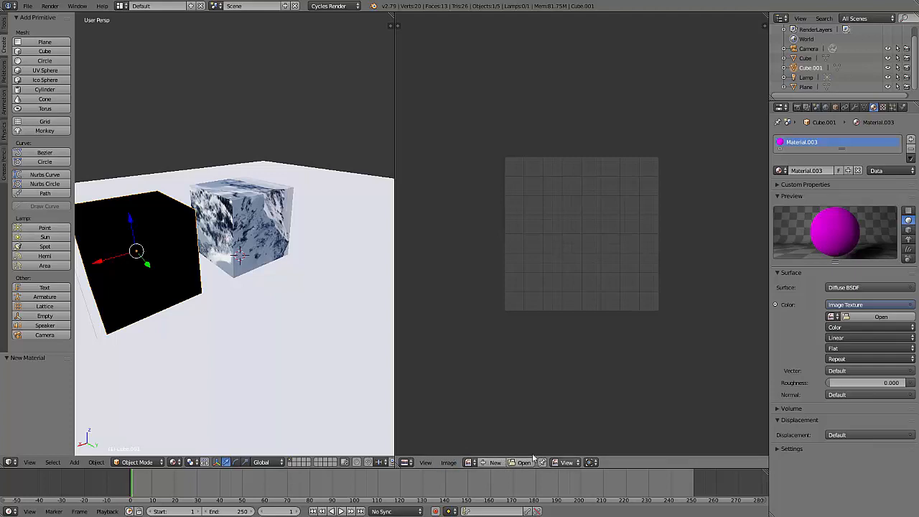
Create a new blank black 1024 × 1024 px image named "Mapped paint"
{"action": "left_click", "coordinate": [494, 463]}
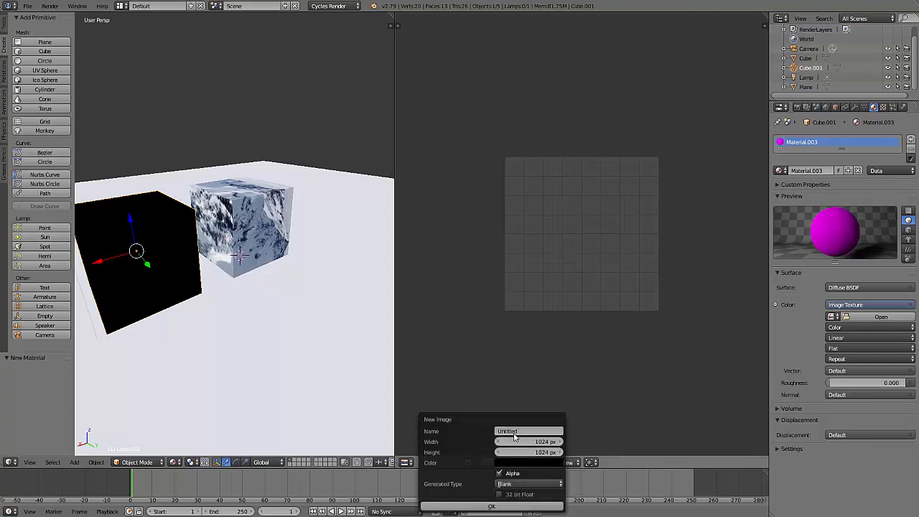
{"action": "left_click", "coordinate": [524, 431]}
{"action": "type", "text": "Mapped paint"}
{"action": "left_click_drag", "start_coordinate": [540, 431], "coordinate": [527, 431]}
{"action": "key", "text": "BackSpace"}
{"action": "key", "text": "Return"}
{"action": "left_click", "coordinate": [529, 463]}
{"action": "mouse_move", "coordinate": [578, 383]}
{"action": "left_mouse_down"}
{"action": "mouse_move", "coordinate": [578, 339]}
{"action": "mouse_move", "coordinate": [579, 394]}
{"action": "left_mouse_up"}
{"action": "left_click", "coordinate": [491, 508]}
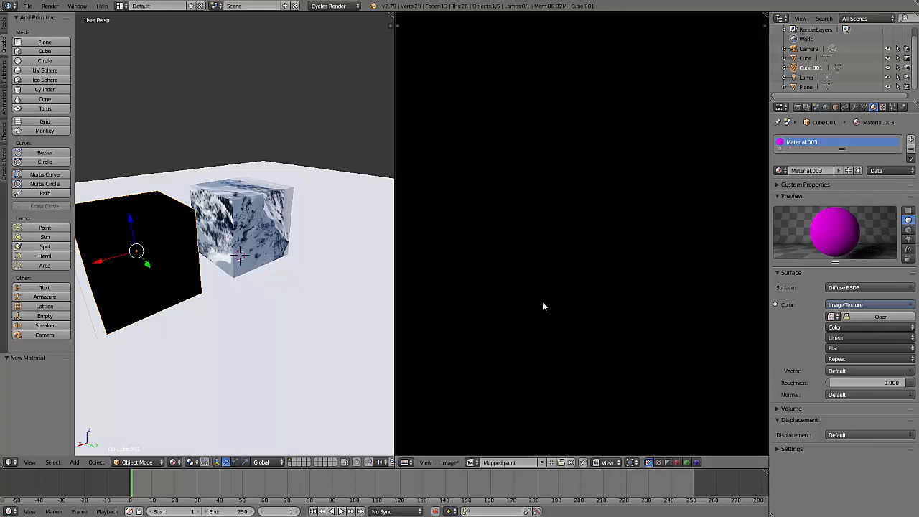
{"action": "scroll", "coordinate": [575, 258], "scroll_direction": "up", "scroll_amount": 2}
{"action": "scroll", "coordinate": [575, 258], "scroll_direction": "down", "scroll_amount": 1}
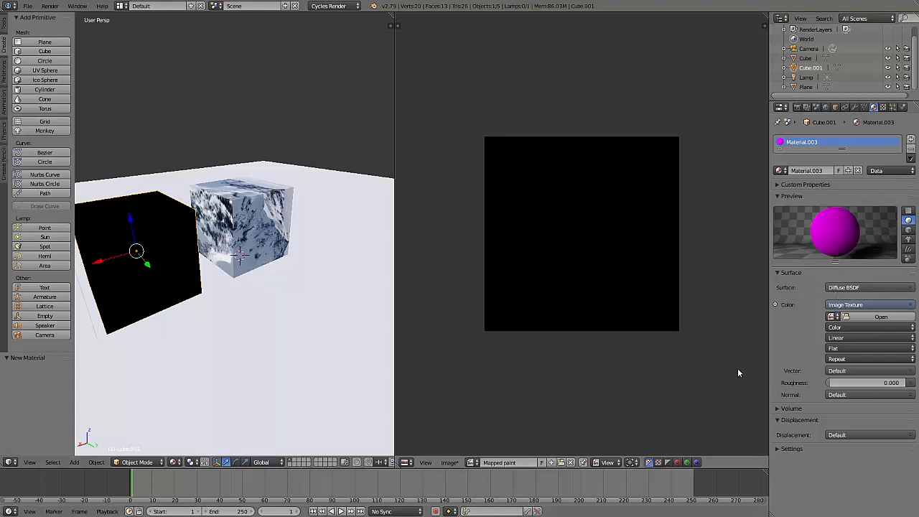
Assign the Mapped paint image to the material's Image Texture
{"action": "left_click", "coordinate": [833, 317]}
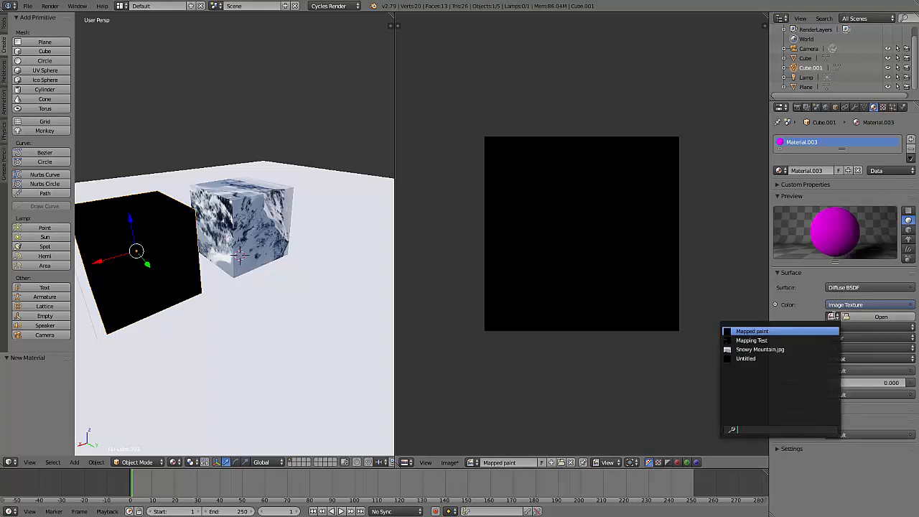
{"action": "left_click", "coordinate": [832, 316]}
{"action": "left_click", "coordinate": [759, 331]}
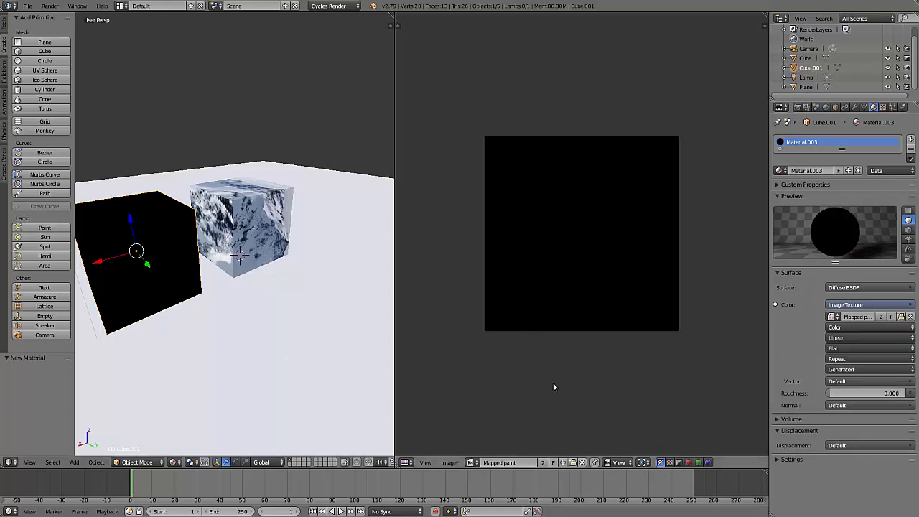
Switch the image editor to Paint mode and show its brush settings
{"action": "left_click", "coordinate": [622, 463]}
{"action": "left_click", "coordinate": [621, 440]}
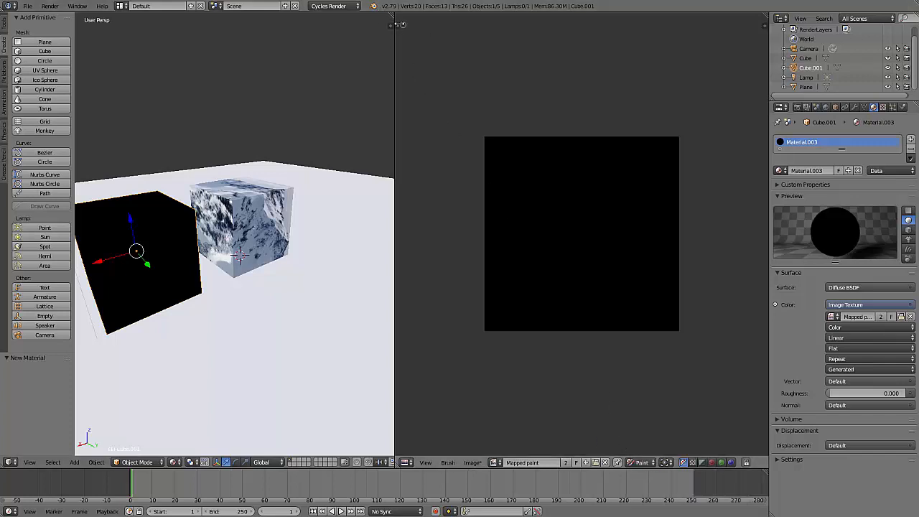
{"action": "left_click", "coordinate": [399, 25]}
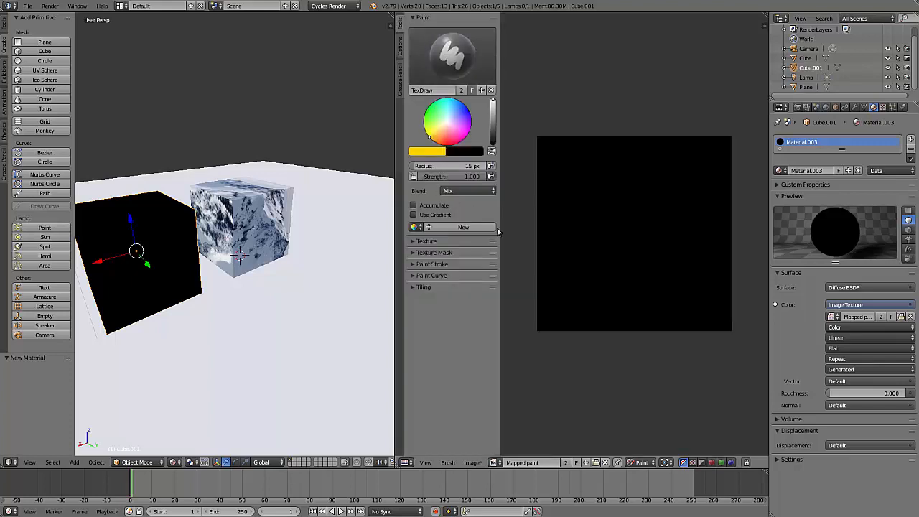
Try painting a white blob on the black image with a 155 px brush at strength 1.000 and undo the strokes
{"action": "left_click", "coordinate": [446, 121]}
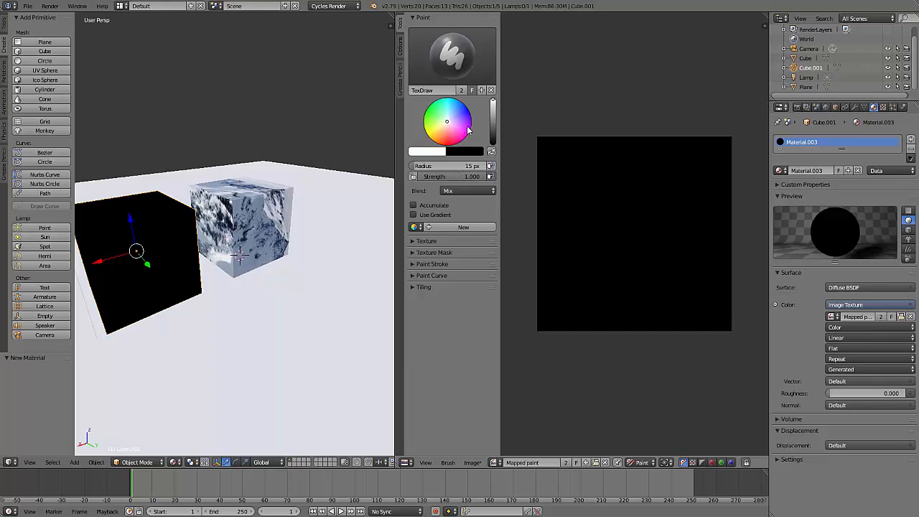
{"action": "mouse_move", "coordinate": [414, 167]}
{"action": "left_mouse_down"}
{"action": "mouse_move", "coordinate": [441, 164]}
{"action": "mouse_move", "coordinate": [462, 178]}
{"action": "mouse_move", "coordinate": [446, 178]}
{"action": "left_mouse_up"}
{"action": "left_click_drag", "start_coordinate": [599, 175], "coordinate": [619, 214]}
{"action": "left_click_drag", "start_coordinate": [448, 177], "coordinate": [476, 177]}
{"action": "mouse_move", "coordinate": [621, 174]}
{"action": "left_mouse_down"}
{"action": "mouse_move", "coordinate": [645, 196]}
{"action": "mouse_move", "coordinate": [601, 206]}
{"action": "mouse_move", "coordinate": [578, 181]}
{"action": "mouse_move", "coordinate": [620, 196]}
{"action": "left_mouse_up"}
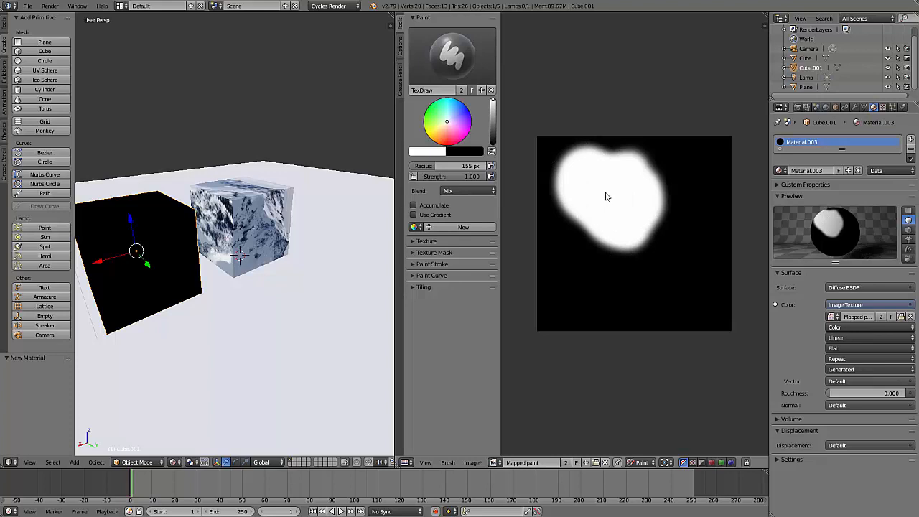
{"action": "key", "text": "ctrl+z"}
{"action": "key", "text": "ctrl+z"}
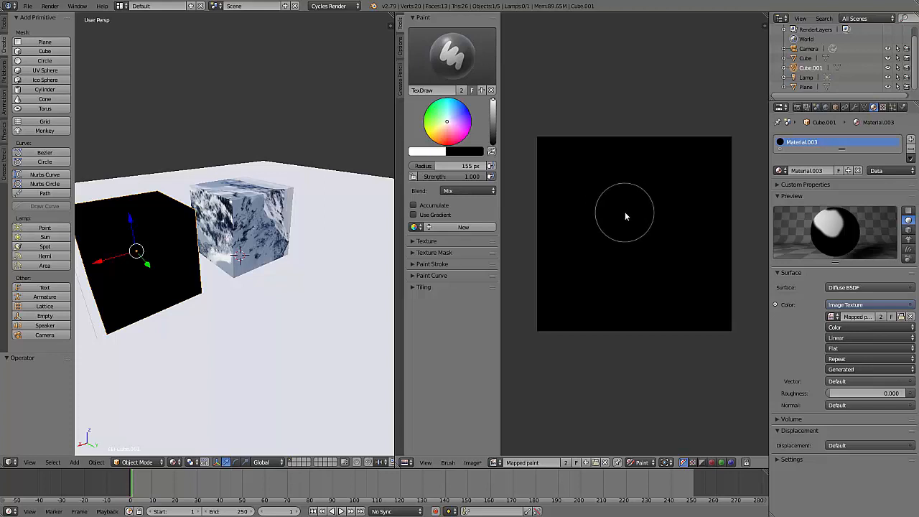
Reduce the paint brush radius to 20 px and set the brush colour to bright green
{"action": "key", "text": "bracketleft"}
{"action": "key", "text": "bracketleft"}
{"action": "key", "text": "bracketleft"}
{"action": "key", "text": "bracketleft"}
{"action": "key", "text": "bracketleft"}
{"action": "key", "text": "bracketleft"}
{"action": "key", "text": "bracketleft"}
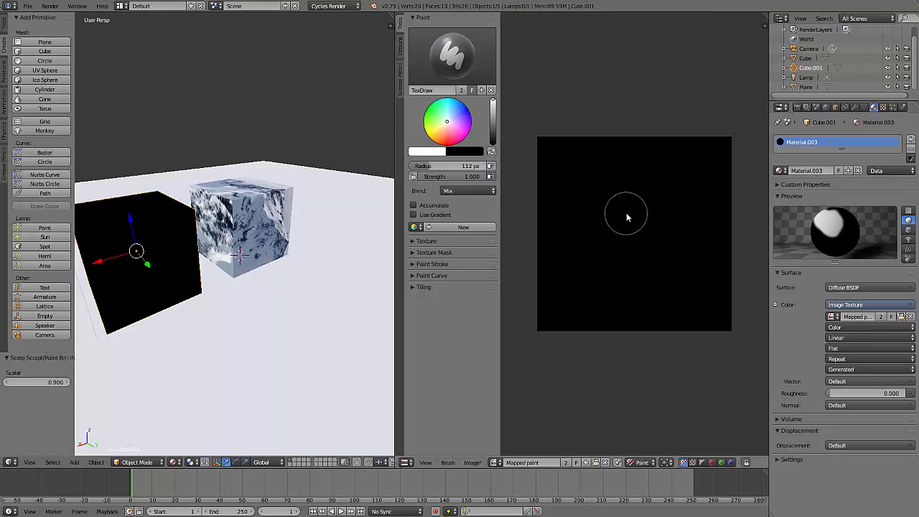
{"action": "key", "text": "bracketright"}
{"action": "key", "text": "bracketright"}
{"action": "key", "text": "bracketright"}
{"action": "key", "text": "bracketright"}
{"action": "key", "text": "bracketright"}
{"action": "key", "text": "bracketright"}
{"action": "key", "text": "bracketleft"}
{"action": "key", "text": "bracketleft"}
{"action": "key", "text": "bracketright"}
{"action": "key", "text": "bracketright"}
{"action": "key", "text": "bracketright"}
{"action": "key", "text": "bracketleft"}
{"action": "key", "text": "bracketleft"}
{"action": "key", "text": "bracketleft"}
{"action": "key", "text": "bracketleft"}
{"action": "key", "text": "bracketleft"}
{"action": "key", "text": "bracketleft"}
{"action": "key", "text": "bracketleft"}
{"action": "key", "text": "bracketleft"}
{"action": "key", "text": "bracketleft"}
{"action": "key", "text": "bracketleft"}
{"action": "key", "text": "bracketleft"}
{"action": "key", "text": "bracketleft"}
{"action": "key", "text": "bracketleft"}
{"action": "key", "text": "bracketleft"}
{"action": "key", "text": "bracketleft"}
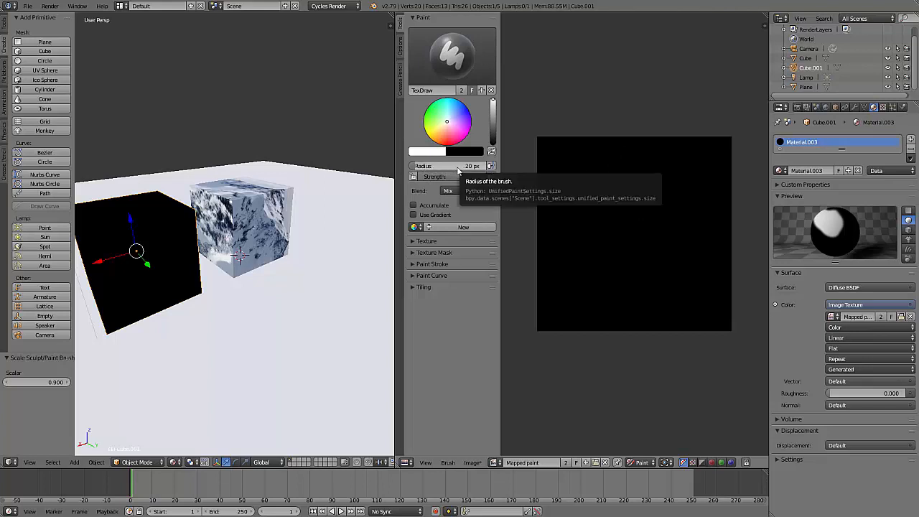
{"action": "left_click", "coordinate": [425, 113]}
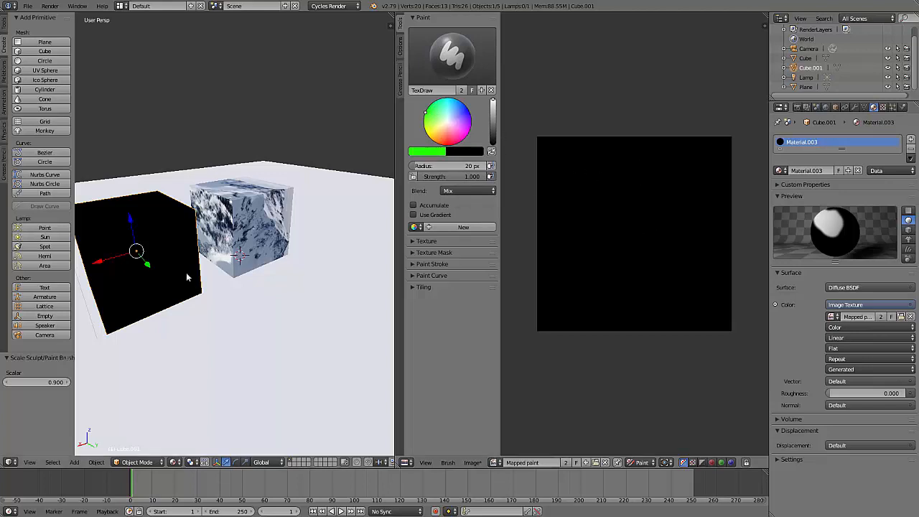
Enter Edit Mode on the black cube with edge selection and select three edges of its top face
{"action": "middle_click_drag", "start_coordinate": [192, 271], "coordinate": [261, 261]}
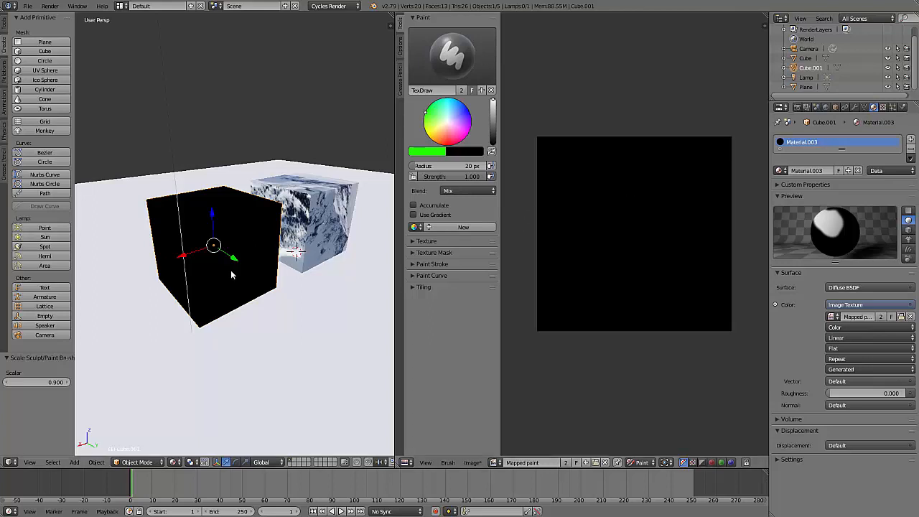
{"action": "key", "text": "Tab"}
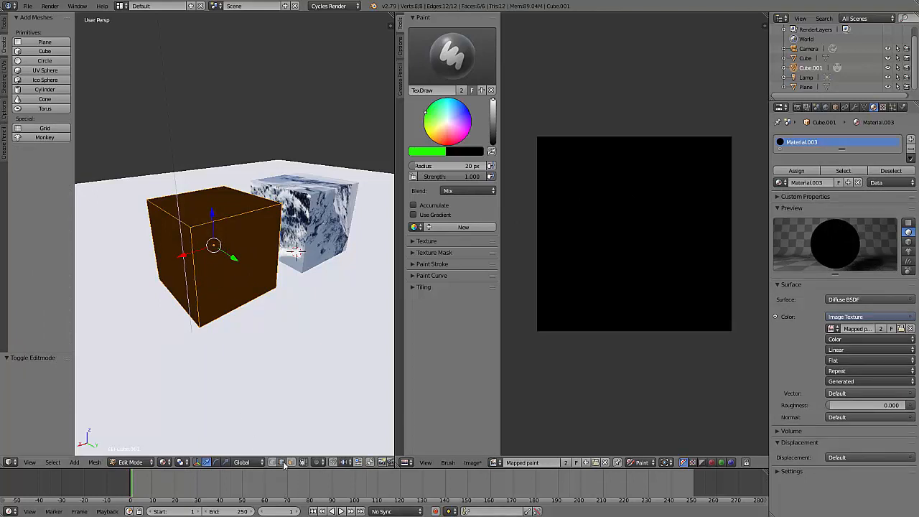
{"action": "right_click", "coordinate": [226, 217]}
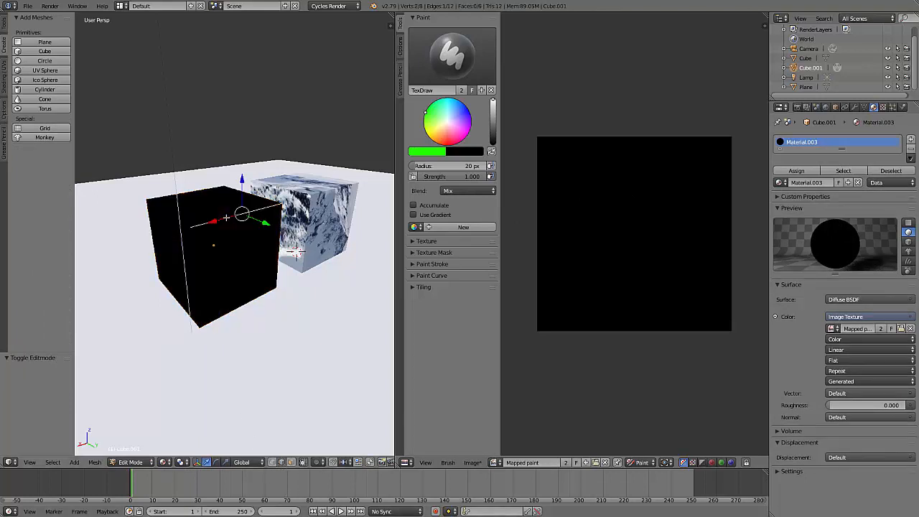
{"action": "middle_click_drag", "start_coordinate": [245, 296], "coordinate": [256, 298]}
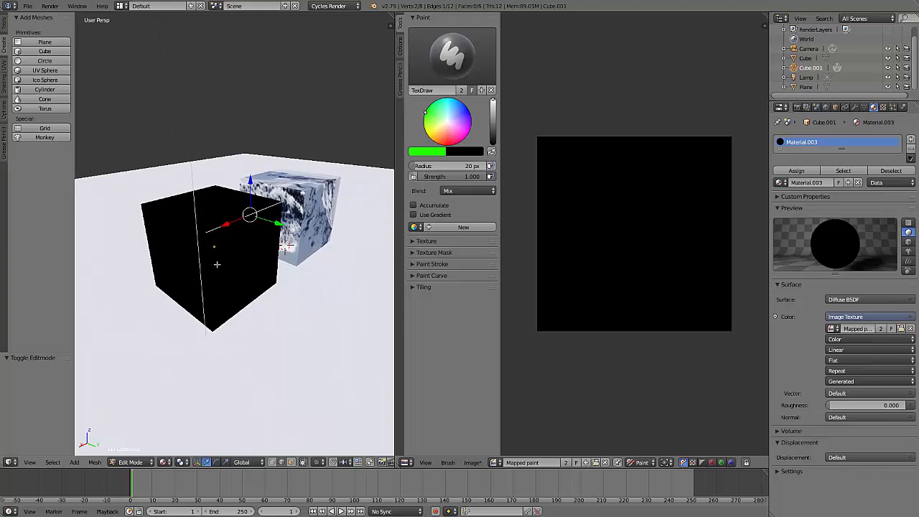
{"action": "right_click", "coordinate": [179, 208], "text": "shift"}
{"action": "right_click", "coordinate": [177, 194], "text": "shift"}
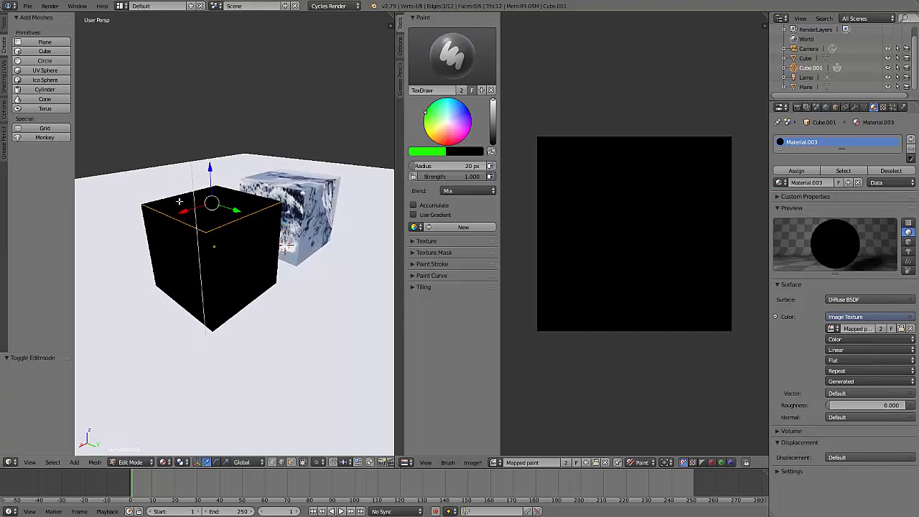
Add the cube's four vertical edges to the edge selection
{"action": "mouse_move", "coordinate": [201, 246]}
{"action": "middle_mouse_down"}
{"action": "mouse_move", "coordinate": [248, 254]}
{"action": "mouse_move", "coordinate": [197, 246]}
{"action": "middle_mouse_up"}
{"action": "right_click", "coordinate": [205, 268], "text": "shift"}
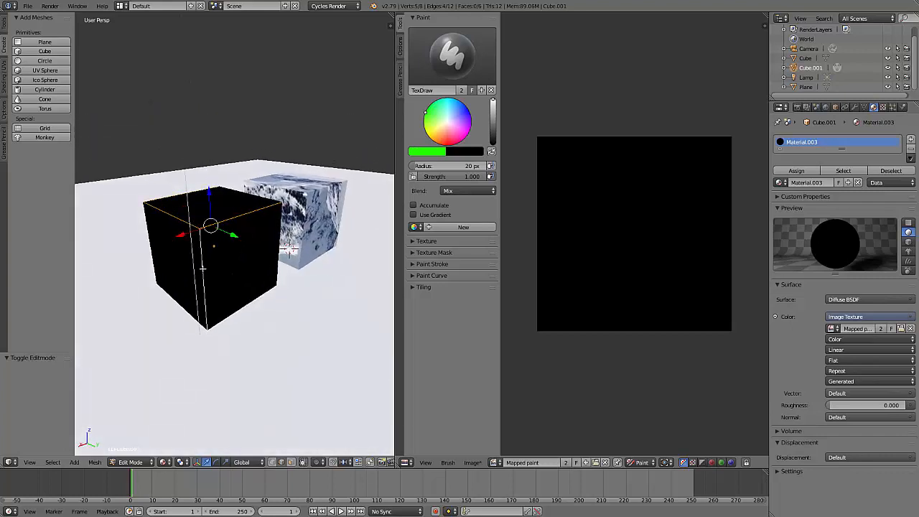
{"action": "right_click", "coordinate": [192, 273], "text": "shift"}
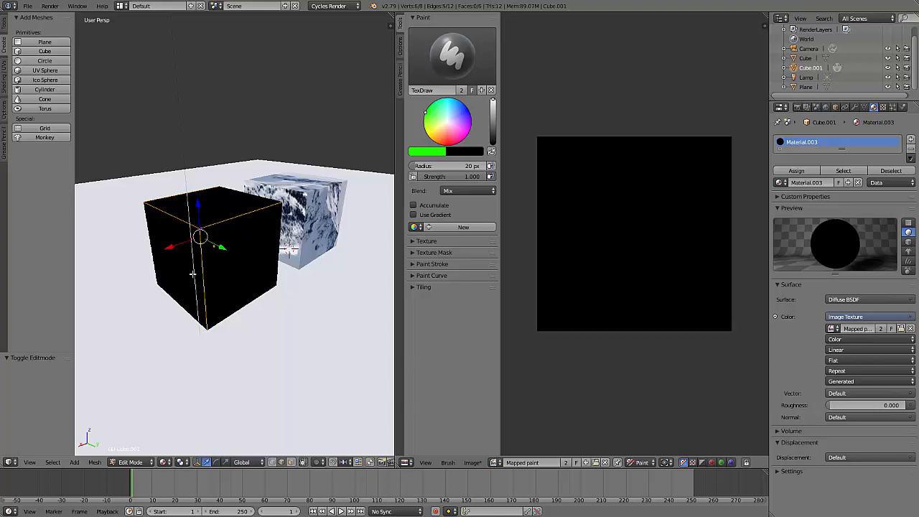
{"action": "middle_click_drag", "start_coordinate": [279, 243], "coordinate": [235, 264]}
{"action": "right_click", "coordinate": [184, 257], "text": "shift"}
{"action": "middle_click_drag", "start_coordinate": [307, 262], "coordinate": [227, 246]}
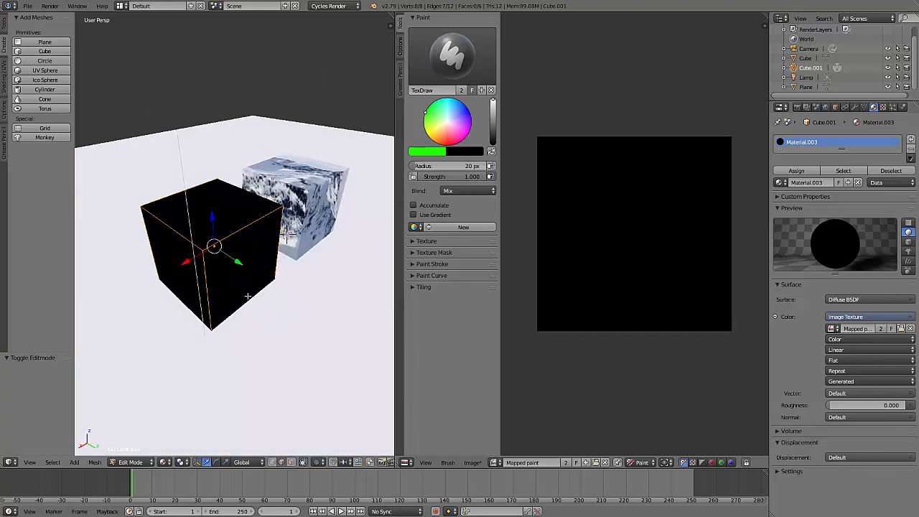
Mark the seven selected edges of the black cube as UV seams and clear the edge selection
{"action": "mouse_move", "coordinate": [248, 296]}
{"action": "middle_mouse_down"}
{"action": "mouse_move", "coordinate": [302, 347]}
{"action": "mouse_move", "coordinate": [255, 275]}
{"action": "mouse_move", "coordinate": [244, 308]}
{"action": "middle_mouse_up"}
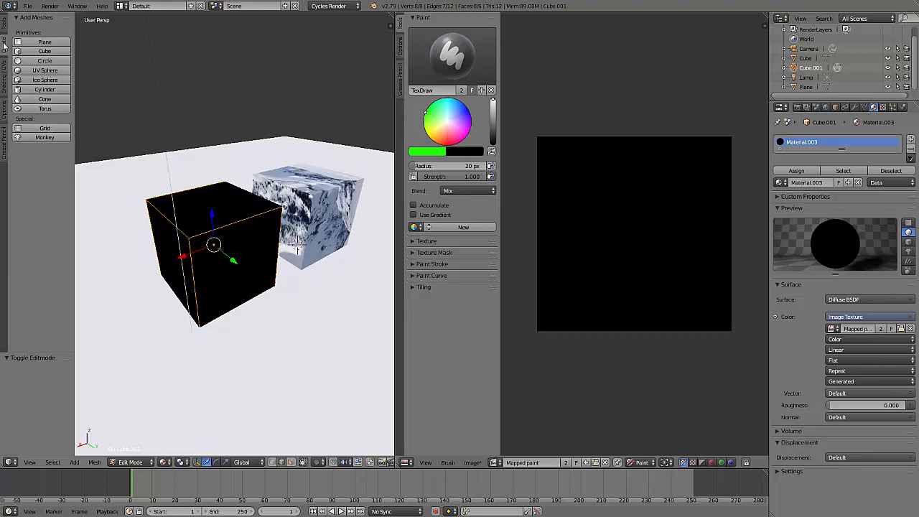
{"action": "left_click", "coordinate": [4, 80]}
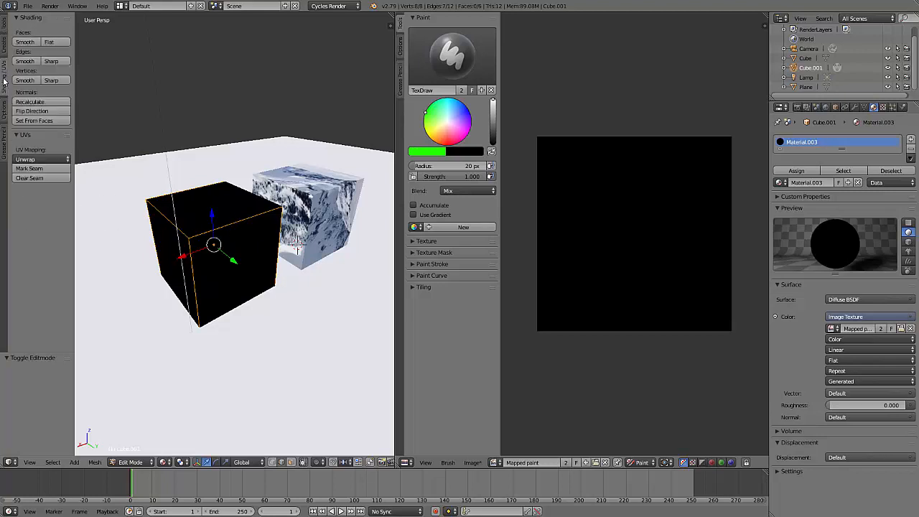
{"action": "left_click", "coordinate": [29, 168]}
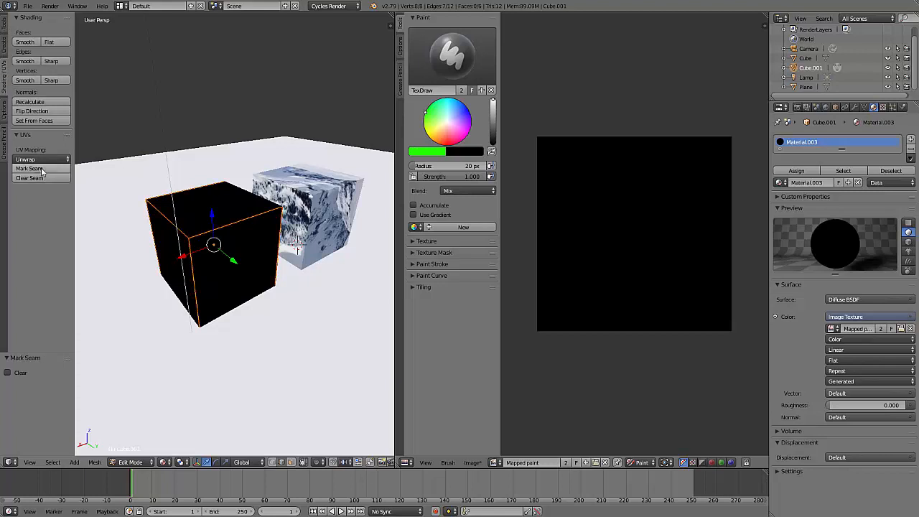
{"action": "key", "text": "a"}
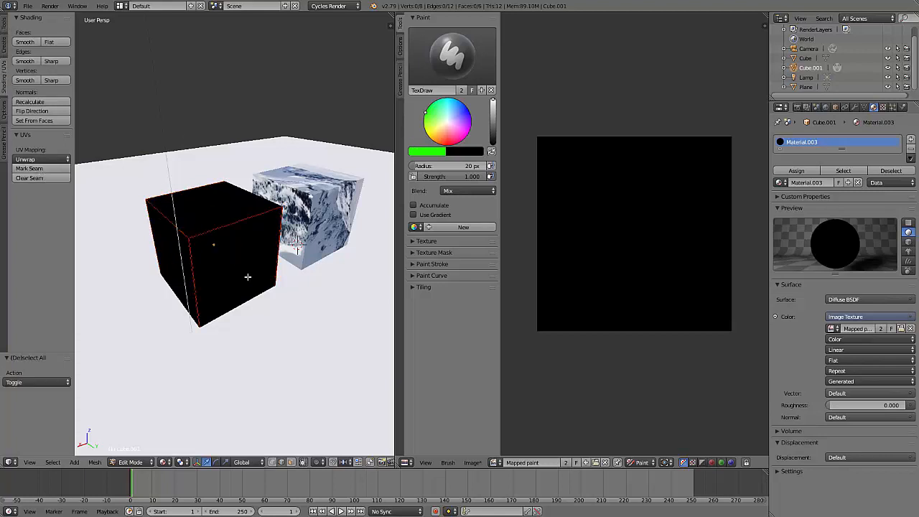
Select the whole cube and unwrap it along its seams, keeping all its geometry selected
{"action": "key", "text": "a"}
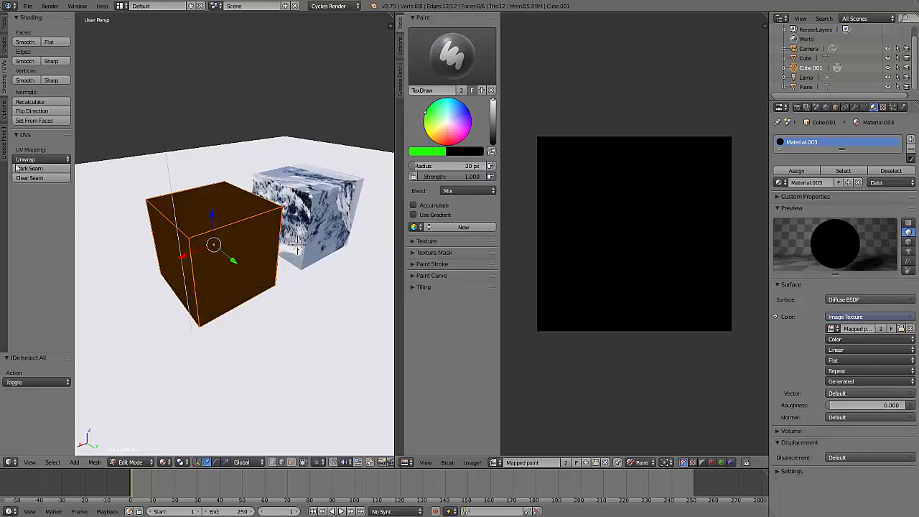
{"action": "key", "text": "u"}
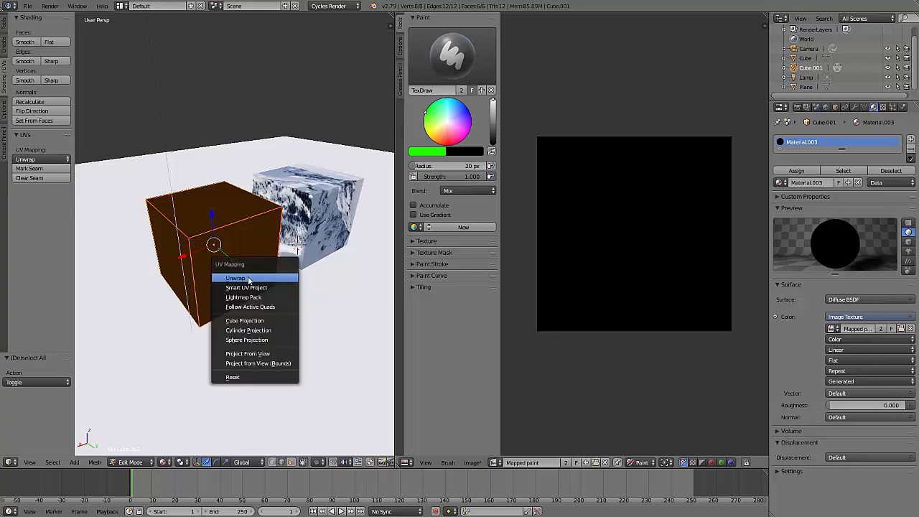
{"action": "left_click", "coordinate": [248, 279]}
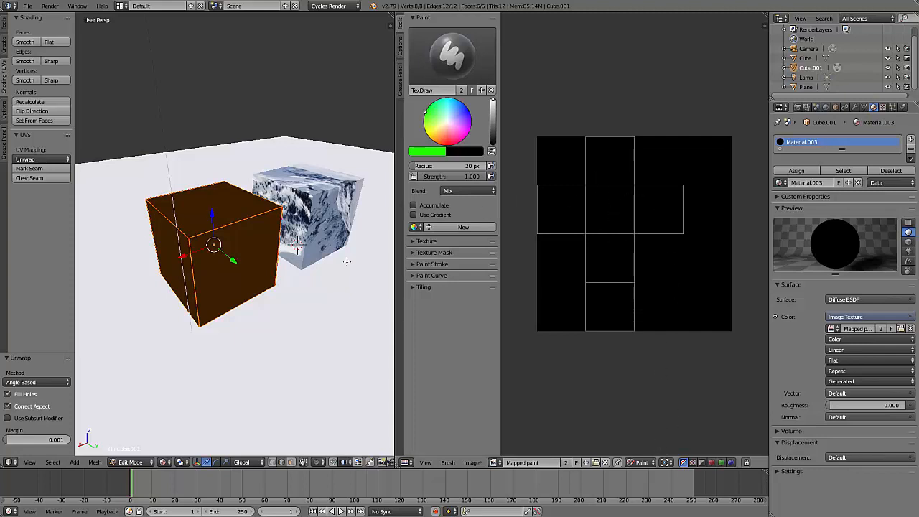
{"action": "key", "text": "a"}
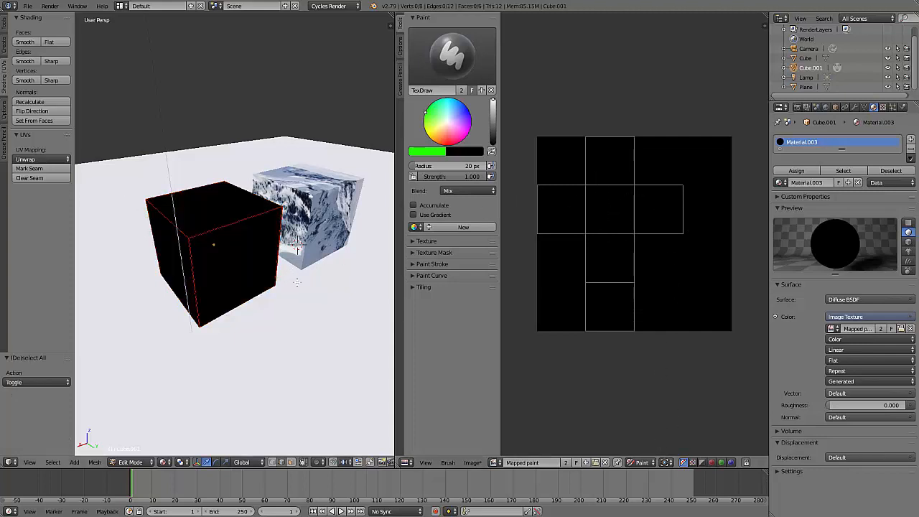
{"action": "key", "text": "a"}
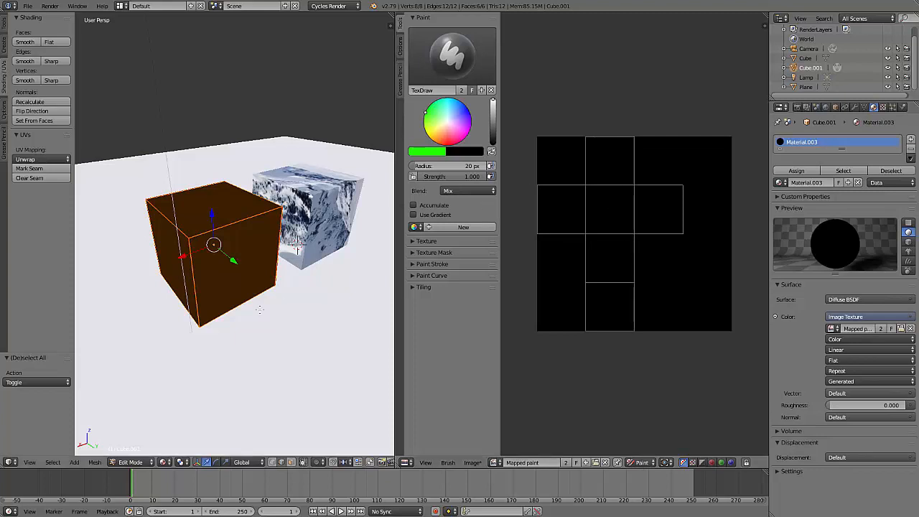
Set the 3D viewport shading to Material and hide the Plane object
{"action": "left_click", "coordinate": [164, 462]}
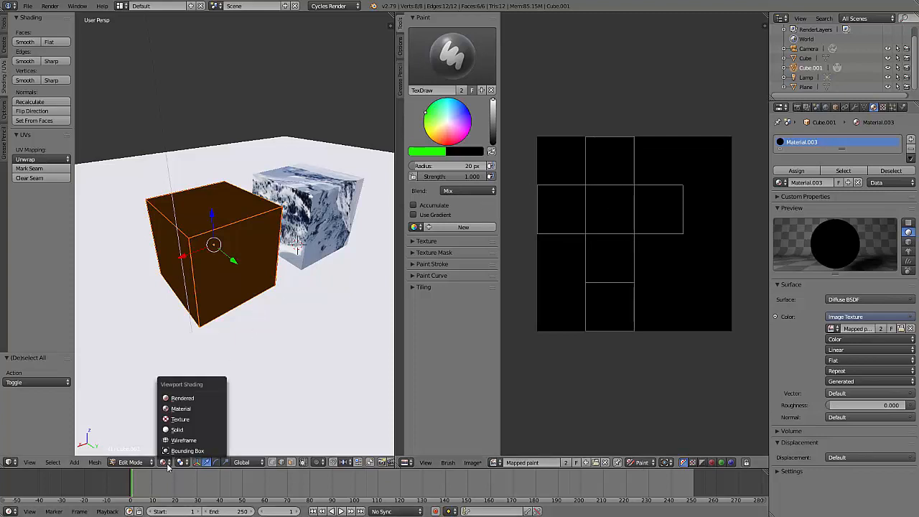
{"action": "left_click", "coordinate": [191, 410]}
{"action": "mouse_move", "coordinate": [208, 298]}
{"action": "middle_mouse_down"}
{"action": "mouse_move", "coordinate": [251, 277]}
{"action": "mouse_move", "coordinate": [230, 261]}
{"action": "mouse_move", "coordinate": [209, 293]}
{"action": "mouse_move", "coordinate": [219, 308]}
{"action": "middle_mouse_up"}
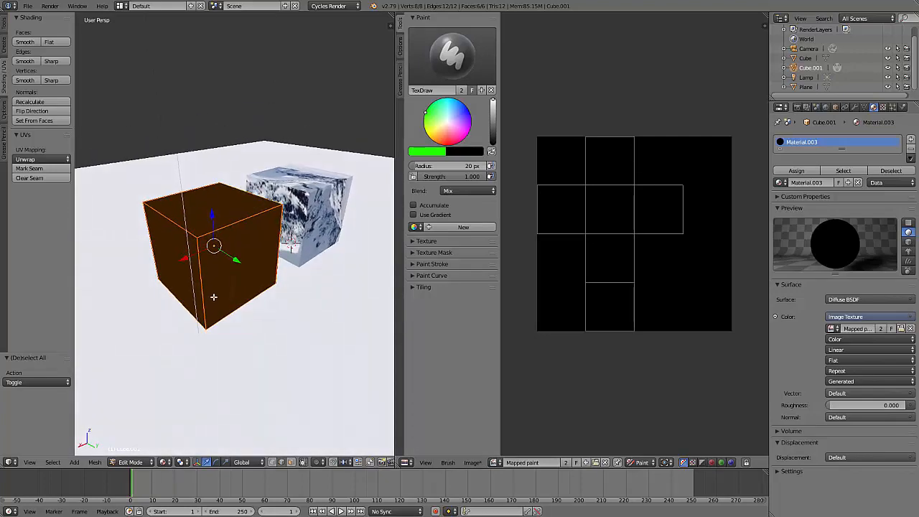
{"action": "left_click", "coordinate": [888, 87]}
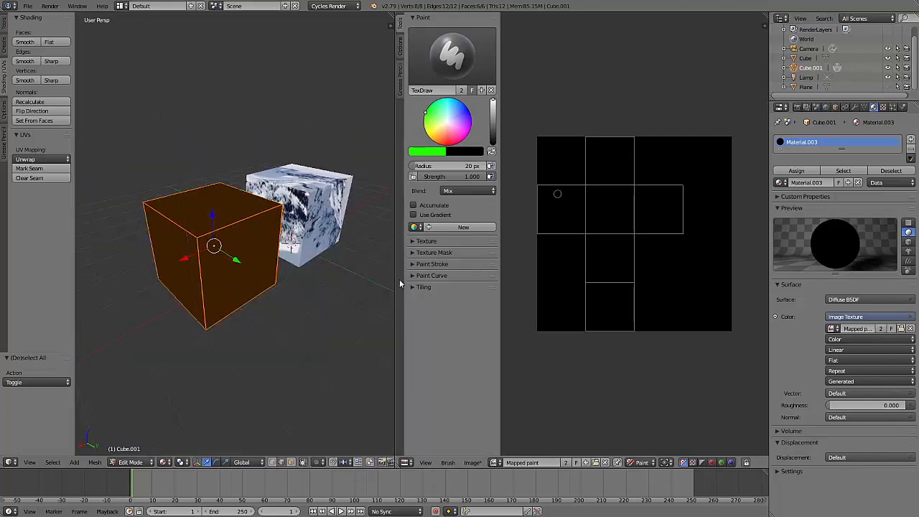
Paint a green four-way arrow in the central UV square and outward-pointing green arrows in the squares above and to the right of it
{"action": "middle_click_drag", "start_coordinate": [293, 313], "coordinate": [205, 57]}
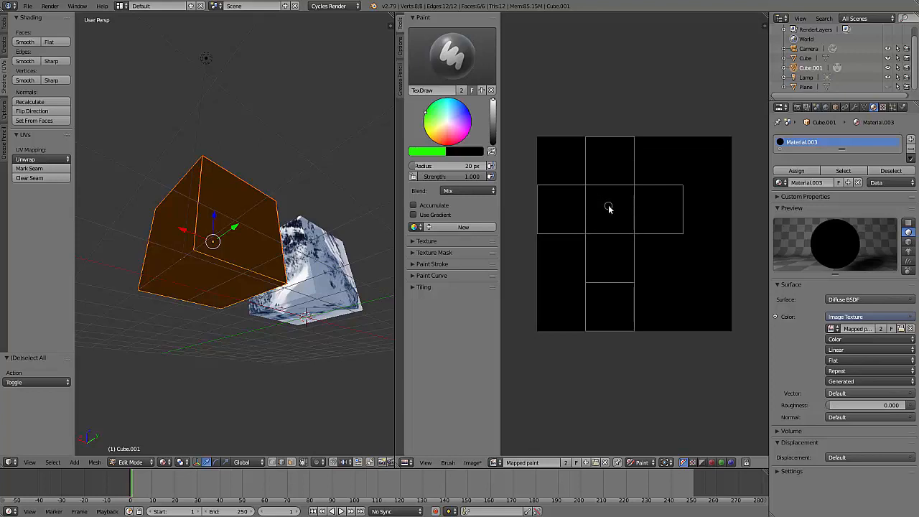
{"action": "mouse_move", "coordinate": [610, 195]}
{"action": "left_mouse_down"}
{"action": "mouse_move", "coordinate": [609, 231]}
{"action": "mouse_move", "coordinate": [609, 190]}
{"action": "mouse_move", "coordinate": [616, 201]}
{"action": "mouse_move", "coordinate": [596, 207]}
{"action": "mouse_move", "coordinate": [628, 209]}
{"action": "mouse_move", "coordinate": [622, 217]}
{"action": "mouse_move", "coordinate": [596, 207]}
{"action": "left_mouse_up"}
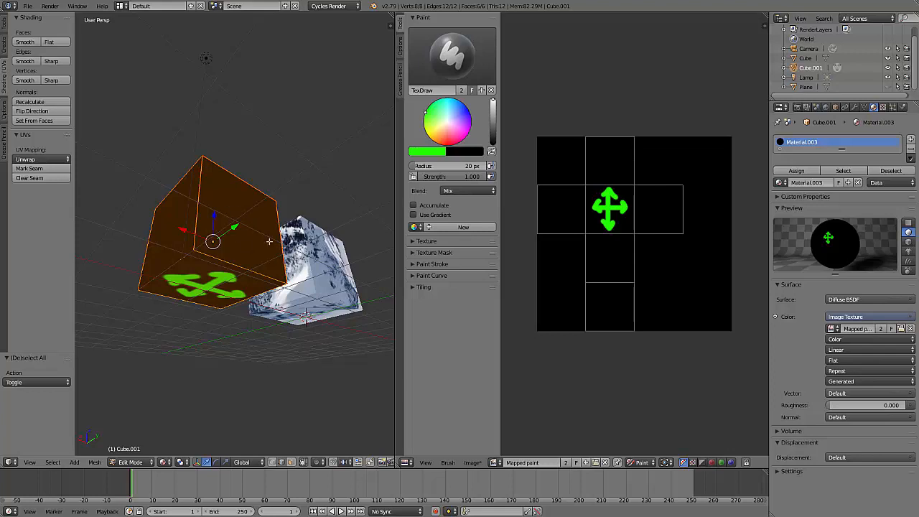
{"action": "middle_click_drag", "start_coordinate": [269, 241], "coordinate": [267, 279]}
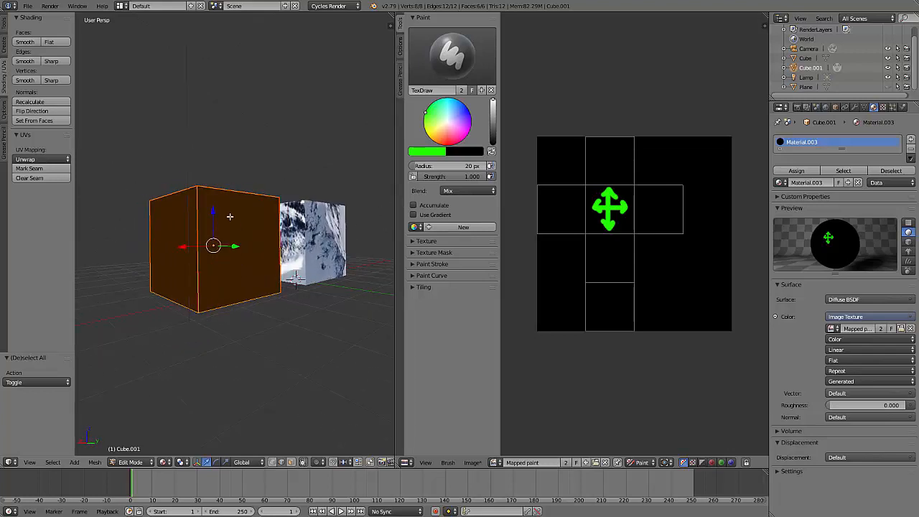
{"action": "middle_click_drag", "start_coordinate": [229, 216], "coordinate": [142, 217]}
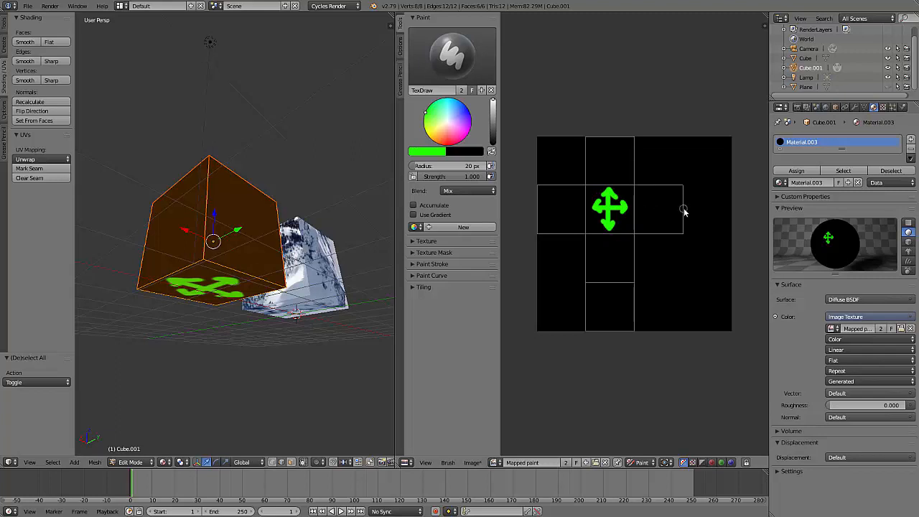
{"action": "mouse_move", "coordinate": [644, 208]}
{"action": "left_mouse_down"}
{"action": "mouse_move", "coordinate": [673, 205]}
{"action": "mouse_move", "coordinate": [669, 215]}
{"action": "left_mouse_up"}
{"action": "mouse_move", "coordinate": [301, 237]}
{"action": "middle_mouse_down"}
{"action": "mouse_move", "coordinate": [294, 260]}
{"action": "mouse_move", "coordinate": [312, 245]}
{"action": "middle_mouse_up"}
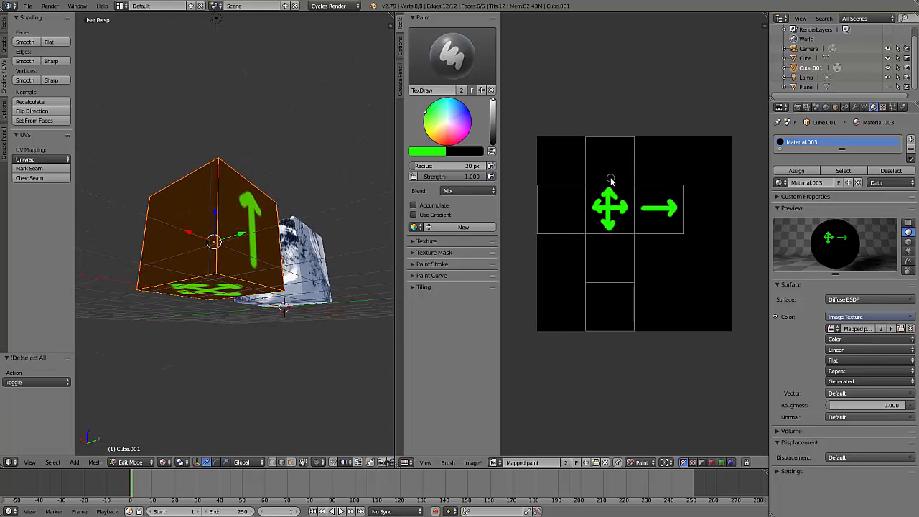
{"action": "mouse_move", "coordinate": [610, 180]}
{"action": "left_mouse_down"}
{"action": "mouse_move", "coordinate": [610, 141]}
{"action": "mouse_move", "coordinate": [621, 154]}
{"action": "mouse_move", "coordinate": [595, 154]}
{"action": "left_mouse_up"}
Change the brush colour to cyan and paint an outward-pointing arrow in the UV square left of the central one
{"action": "mouse_move", "coordinate": [437, 125]}
{"action": "left_mouse_down"}
{"action": "mouse_move", "coordinate": [457, 100]}
{"action": "mouse_move", "coordinate": [449, 98]}
{"action": "left_mouse_up"}
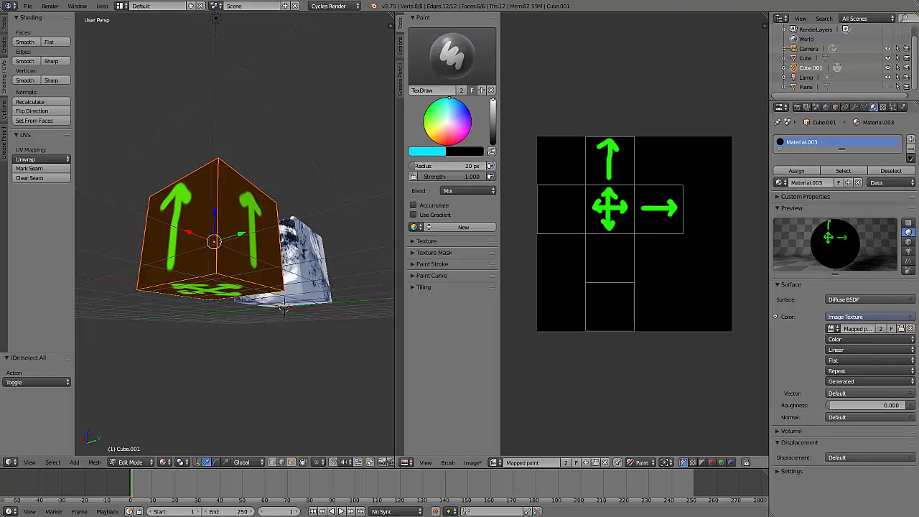
{"action": "mouse_move", "coordinate": [237, 316]}
{"action": "middle_mouse_down"}
{"action": "mouse_move", "coordinate": [339, 321]}
{"action": "mouse_move", "coordinate": [281, 323]}
{"action": "middle_mouse_up"}
{"action": "left_click", "coordinate": [576, 211]}
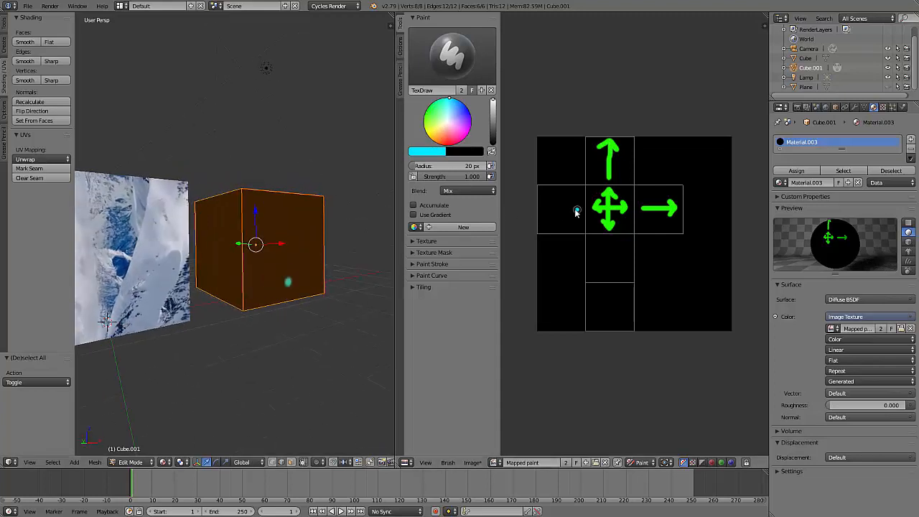
{"action": "mouse_move", "coordinate": [576, 211]}
{"action": "left_mouse_down"}
{"action": "mouse_move", "coordinate": [542, 209]}
{"action": "mouse_move", "coordinate": [547, 201]}
{"action": "mouse_move", "coordinate": [551, 214]}
{"action": "left_mouse_up"}
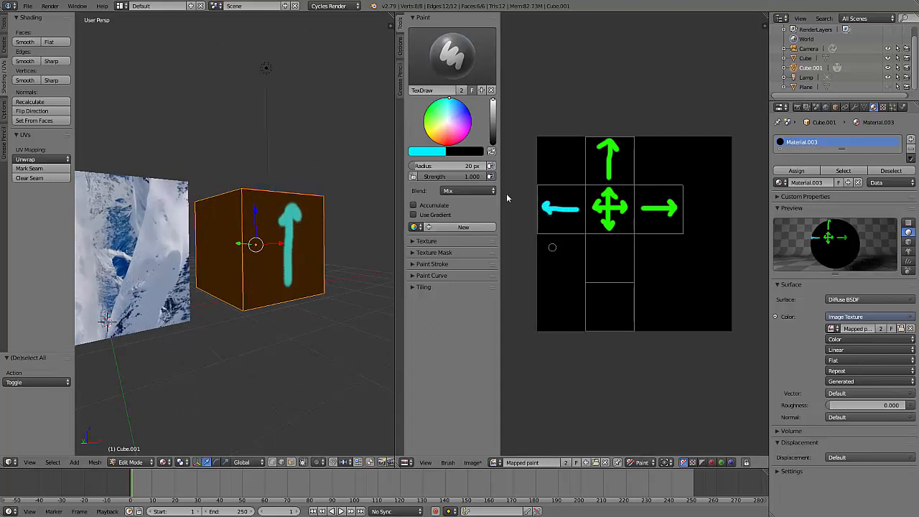
Change the brush colour to magenta and paint a downward arrow in the UV square below the central one
{"action": "left_click", "coordinate": [470, 112]}
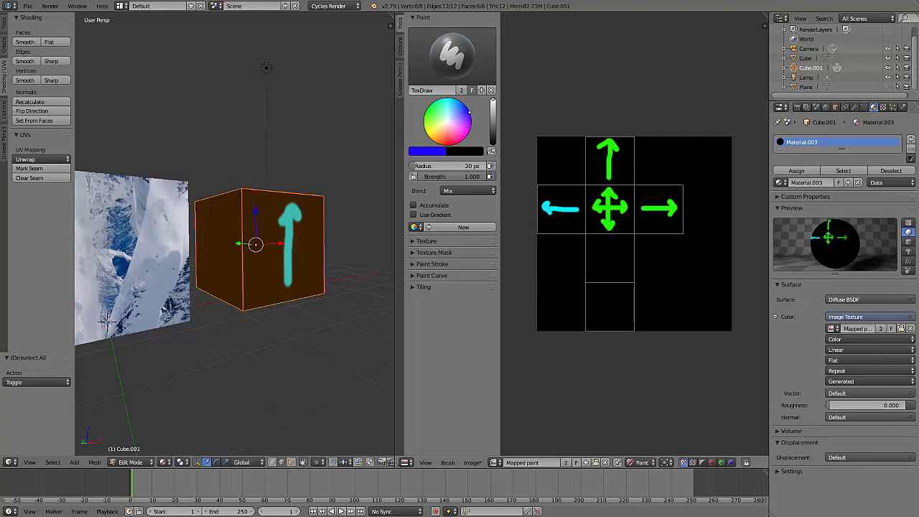
{"action": "left_click", "coordinate": [467, 131]}
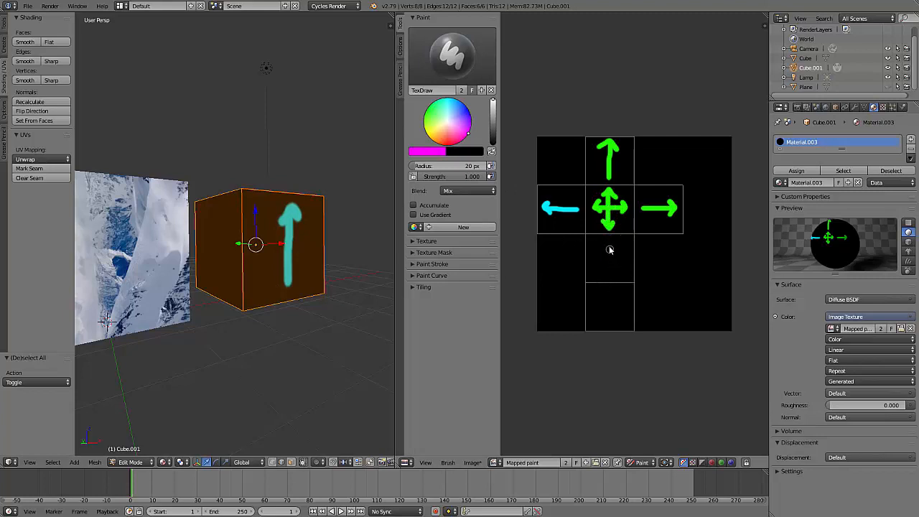
{"action": "mouse_move", "coordinate": [608, 244]}
{"action": "left_mouse_down"}
{"action": "mouse_move", "coordinate": [614, 271]}
{"action": "mouse_move", "coordinate": [601, 268]}
{"action": "left_mouse_up"}
Change the brush colour to orange and paint a four-way arrow in the lowest UV square for the cube's top face
{"action": "mouse_move", "coordinate": [298, 290]}
{"action": "middle_mouse_down"}
{"action": "mouse_move", "coordinate": [287, 289]}
{"action": "mouse_move", "coordinate": [323, 276]}
{"action": "mouse_move", "coordinate": [303, 291]}
{"action": "middle_mouse_up"}
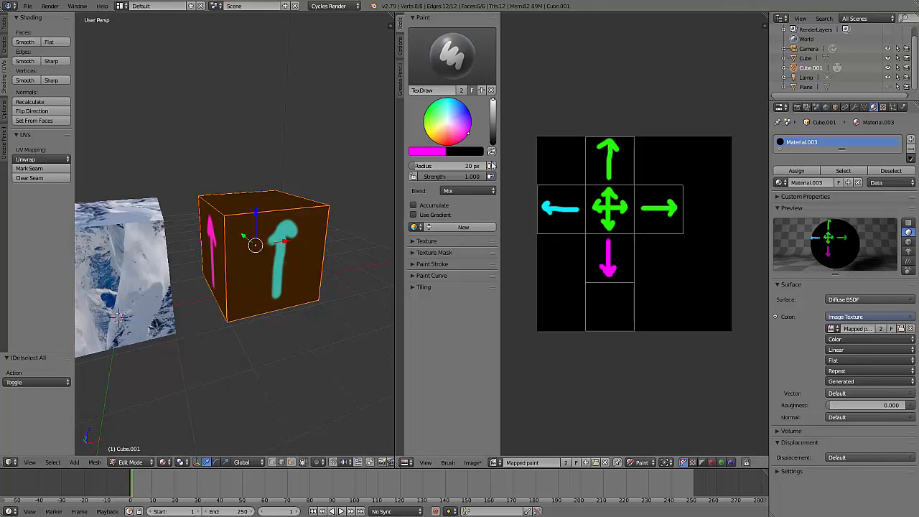
{"action": "left_click_drag", "start_coordinate": [443, 144], "coordinate": [437, 142]}
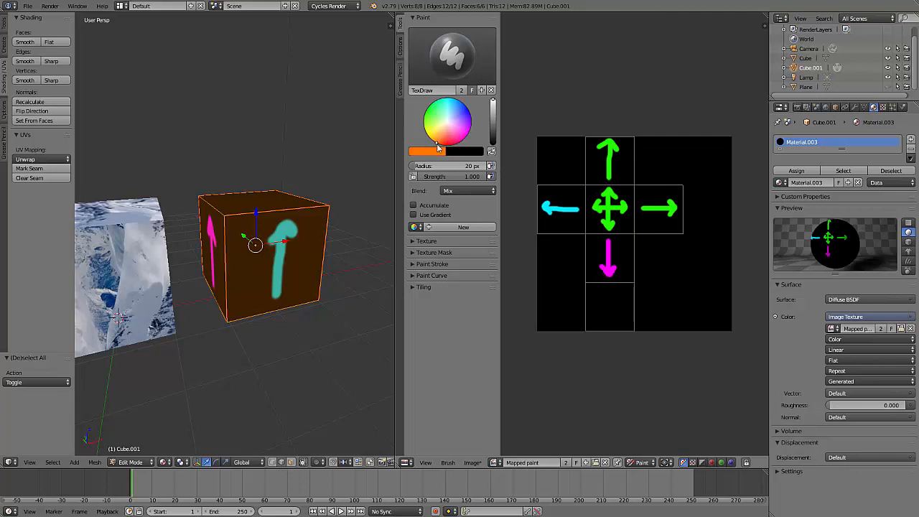
{"action": "left_click_drag", "start_coordinate": [590, 308], "coordinate": [629, 307]}
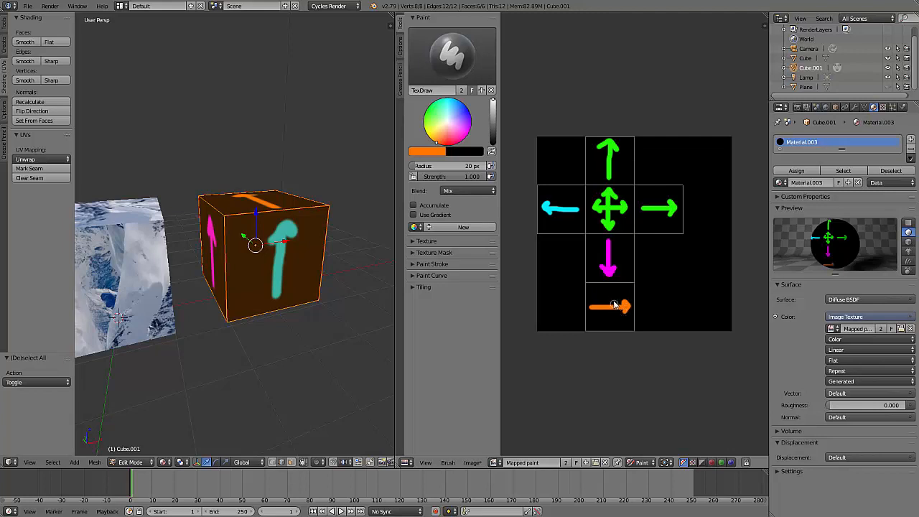
{"action": "mouse_move", "coordinate": [596, 298]}
{"action": "left_mouse_down"}
{"action": "mouse_move", "coordinate": [588, 307]}
{"action": "mouse_move", "coordinate": [608, 324]}
{"action": "mouse_move", "coordinate": [609, 287]}
{"action": "mouse_move", "coordinate": [616, 295]}
{"action": "left_mouse_up"}
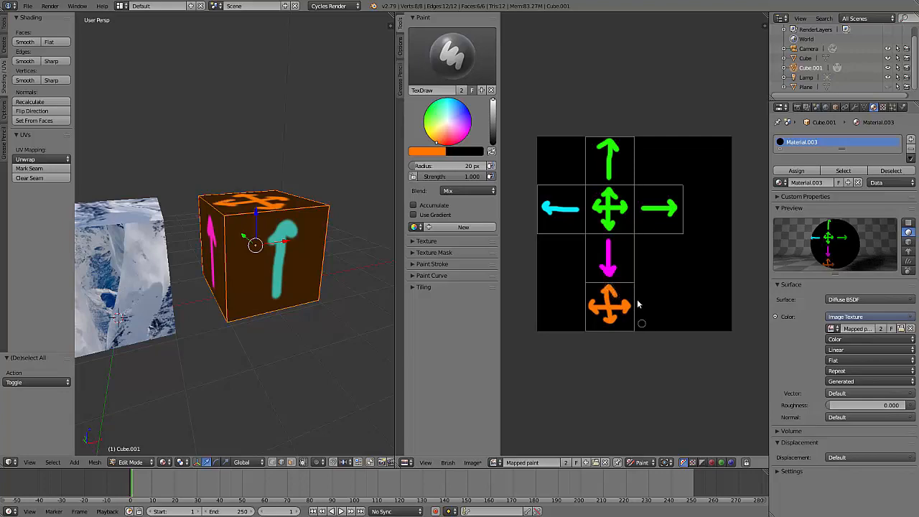
Lower the paint brush strength to 0.015
{"action": "mouse_move", "coordinate": [316, 251]}
{"action": "middle_mouse_down"}
{"action": "mouse_move", "coordinate": [349, 304]}
{"action": "mouse_move", "coordinate": [250, 265]}
{"action": "mouse_move", "coordinate": [244, 230]}
{"action": "mouse_move", "coordinate": [277, 251]}
{"action": "mouse_move", "coordinate": [301, 313]}
{"action": "mouse_move", "coordinate": [266, 323]}
{"action": "mouse_move", "coordinate": [150, 295]}
{"action": "mouse_move", "coordinate": [232, 285]}
{"action": "mouse_move", "coordinate": [192, 279]}
{"action": "middle_mouse_up"}
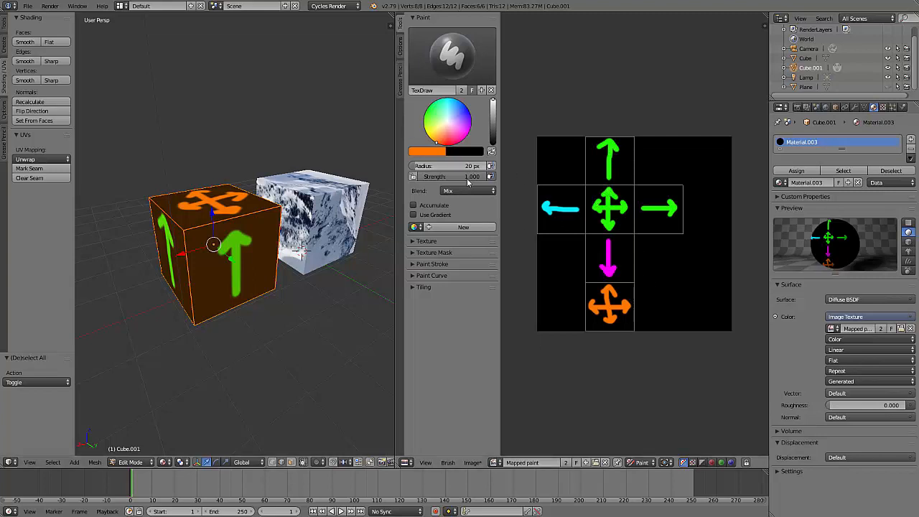
{"action": "left_click_drag", "start_coordinate": [468, 176], "coordinate": [419, 176]}
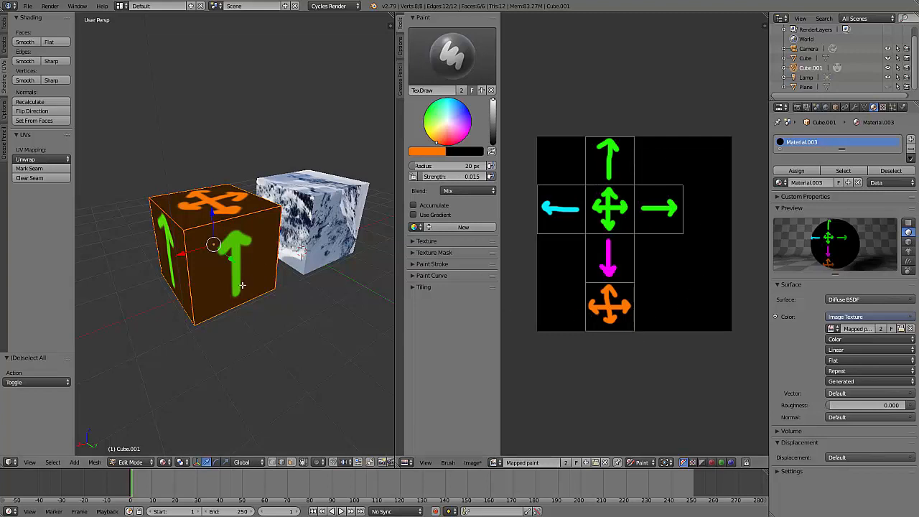
{"action": "middle_click_drag", "start_coordinate": [243, 285], "coordinate": [256, 279]}
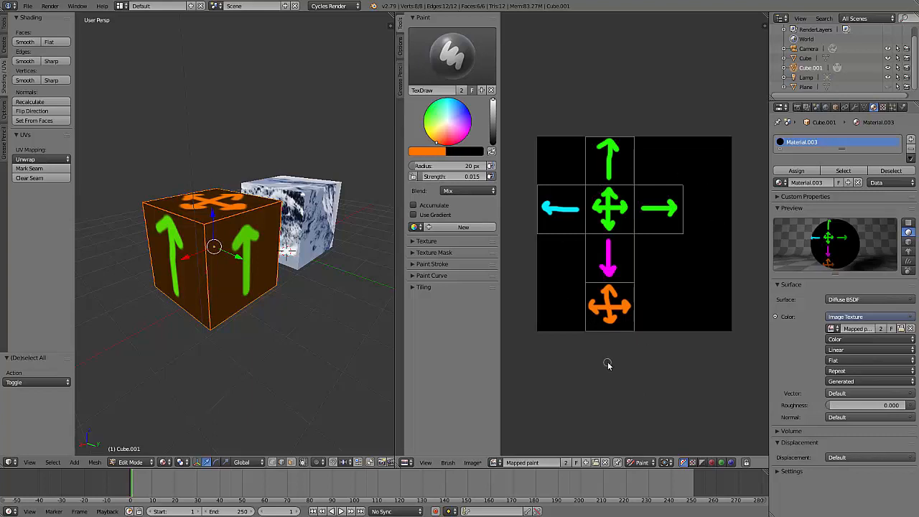
Pack the painted Mapped paint image into the file as PNG
{"action": "left_click", "coordinate": [474, 463]}
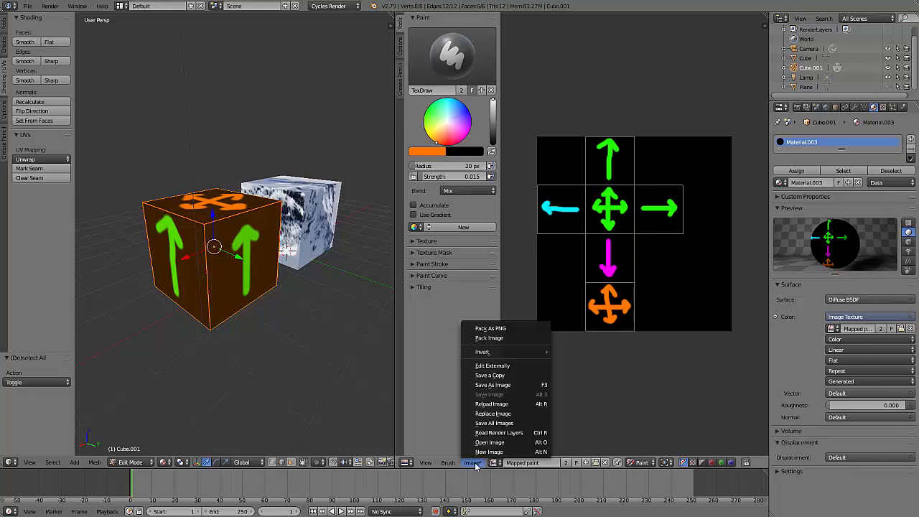
{"action": "left_click", "coordinate": [497, 329]}
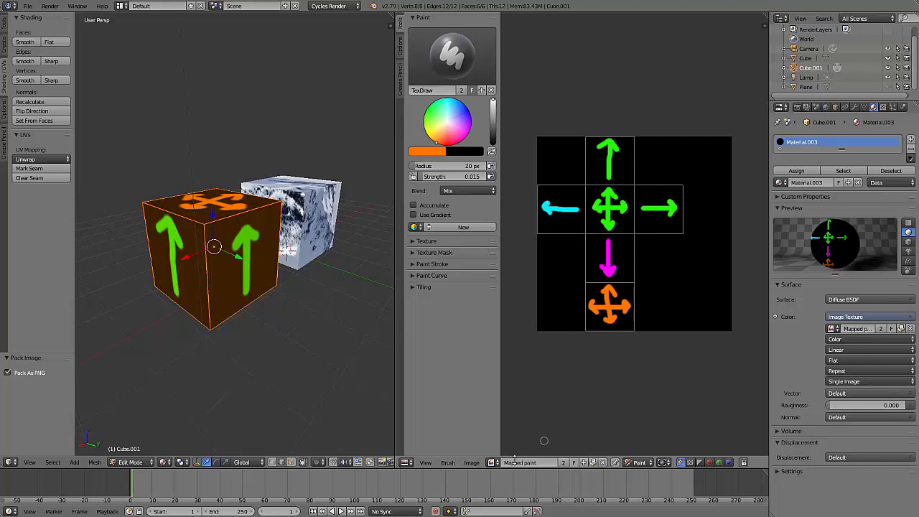
{"action": "left_click", "coordinate": [471, 462]}
Set the brush colour to yellow and its strength to 1.000, and repaint the green arrow in the rightmost UV square
{"action": "left_click_drag", "start_coordinate": [453, 131], "coordinate": [435, 126]}
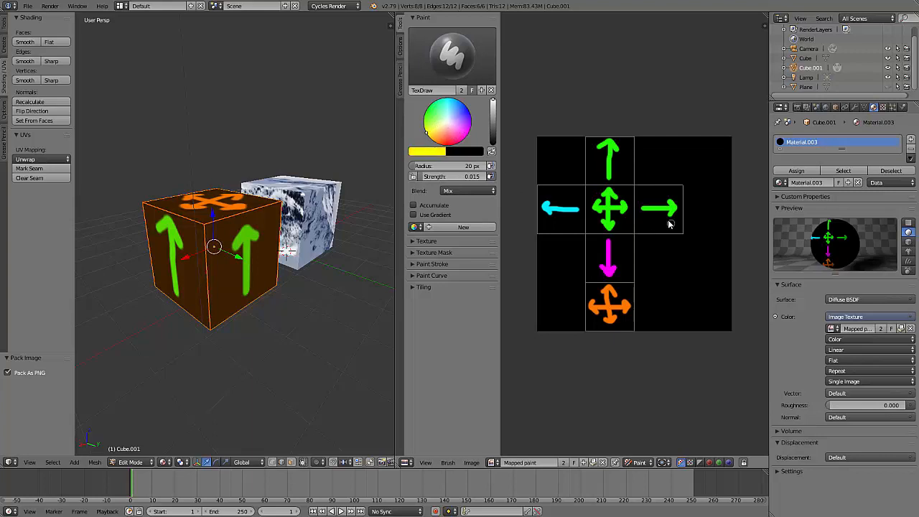
{"action": "left_click_drag", "start_coordinate": [642, 207], "coordinate": [671, 209]}
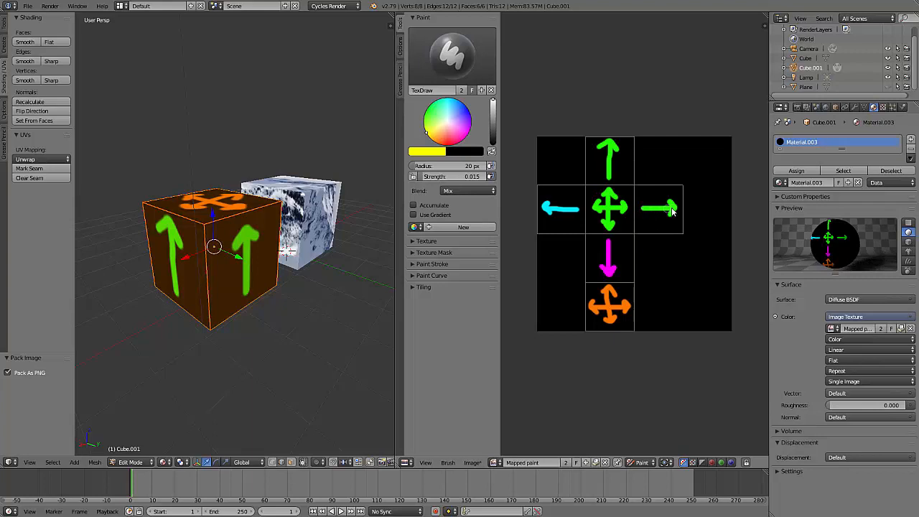
{"action": "left_click_drag", "start_coordinate": [437, 177], "coordinate": [490, 177]}
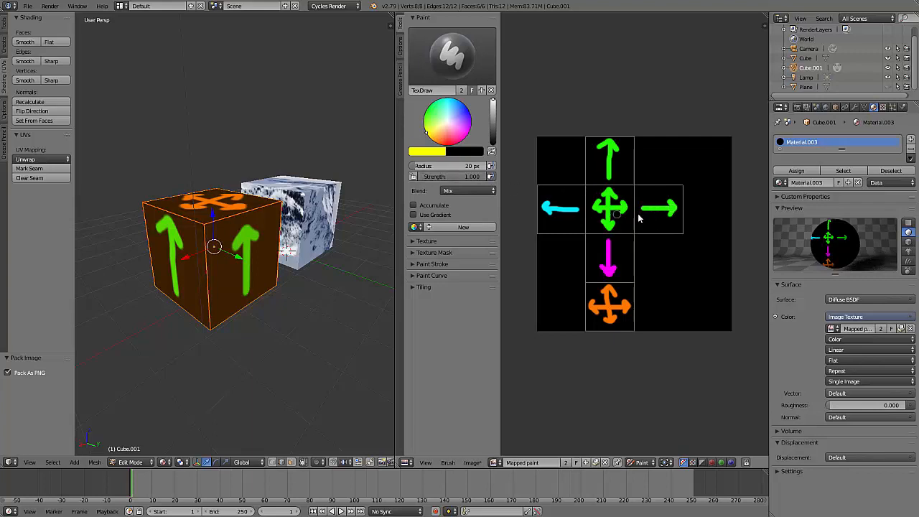
{"action": "mouse_move", "coordinate": [642, 207]}
{"action": "left_mouse_down"}
{"action": "mouse_move", "coordinate": [672, 204]}
{"action": "mouse_move", "coordinate": [672, 215]}
{"action": "mouse_move", "coordinate": [671, 204]}
{"action": "mouse_move", "coordinate": [642, 208]}
{"action": "mouse_move", "coordinate": [673, 206]}
{"action": "left_mouse_up"}
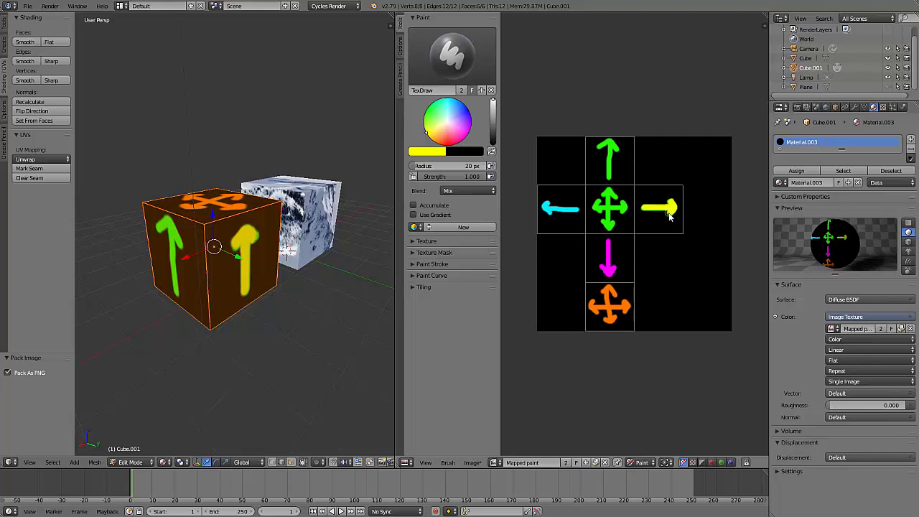
Pack the repainted Mapped paint image into the file as PNG again and return the cube to Object Mode
{"action": "left_click", "coordinate": [481, 463]}
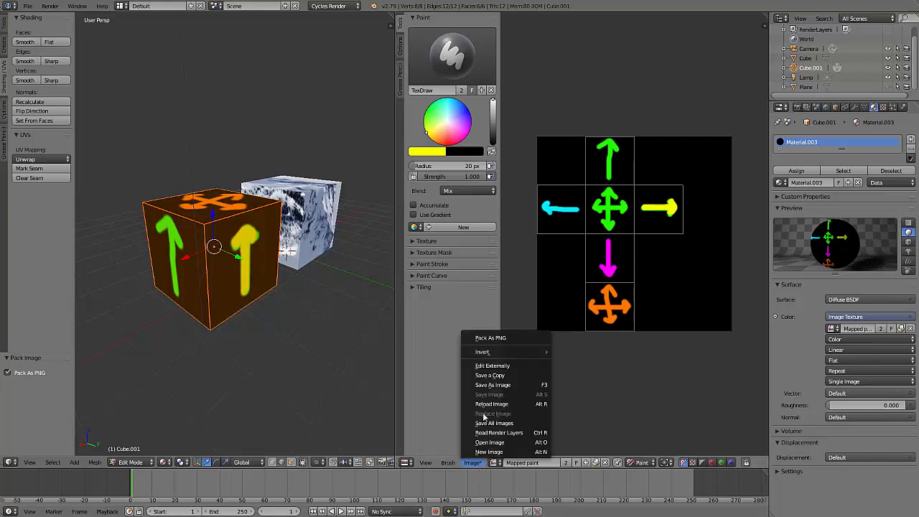
{"action": "left_click", "coordinate": [503, 339]}
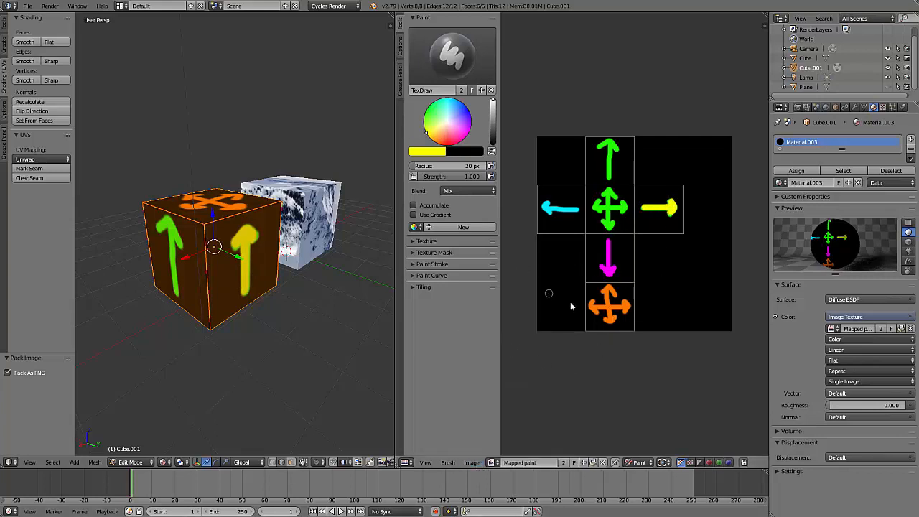
{"action": "key", "text": "Tab"}
Select the snow-textured cube and display its Snowy Mountain.jpg image in the image editor
{"action": "right_click", "coordinate": [336, 237]}
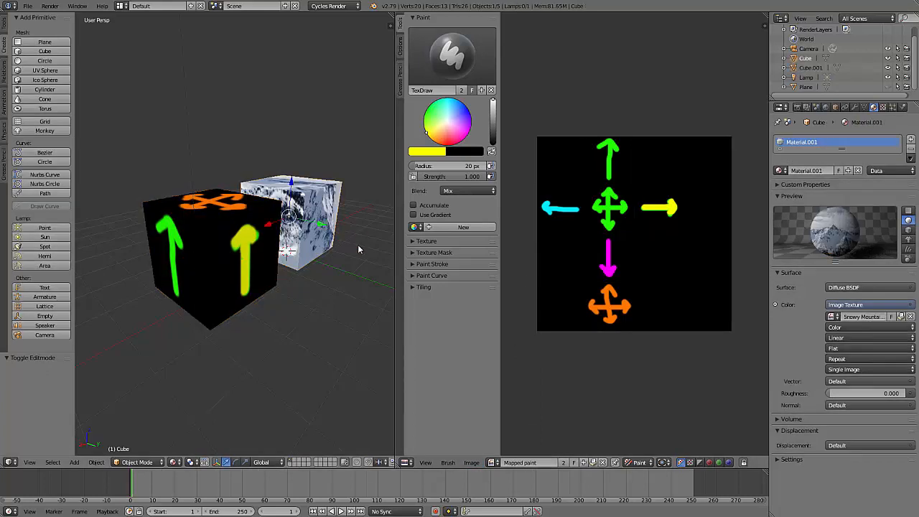
{"action": "middle_click_drag", "start_coordinate": [358, 249], "coordinate": [341, 231]}
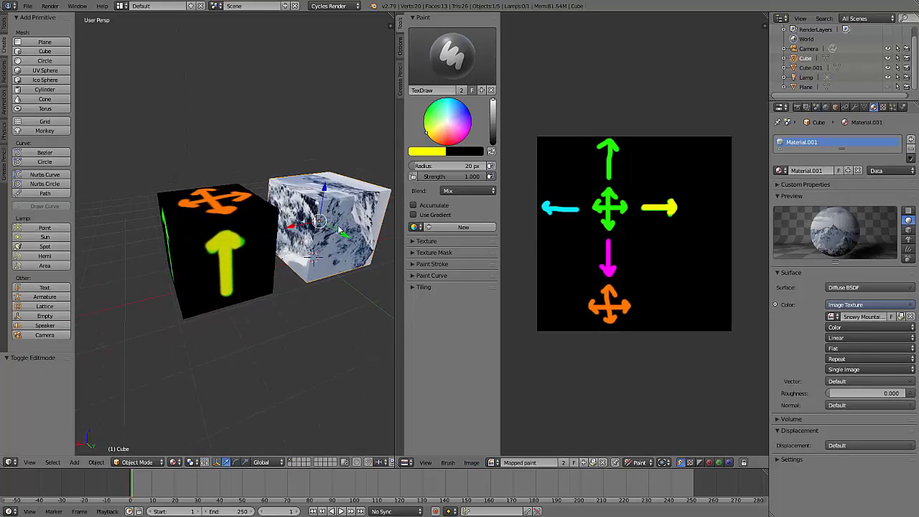
{"action": "left_click", "coordinate": [493, 462]}
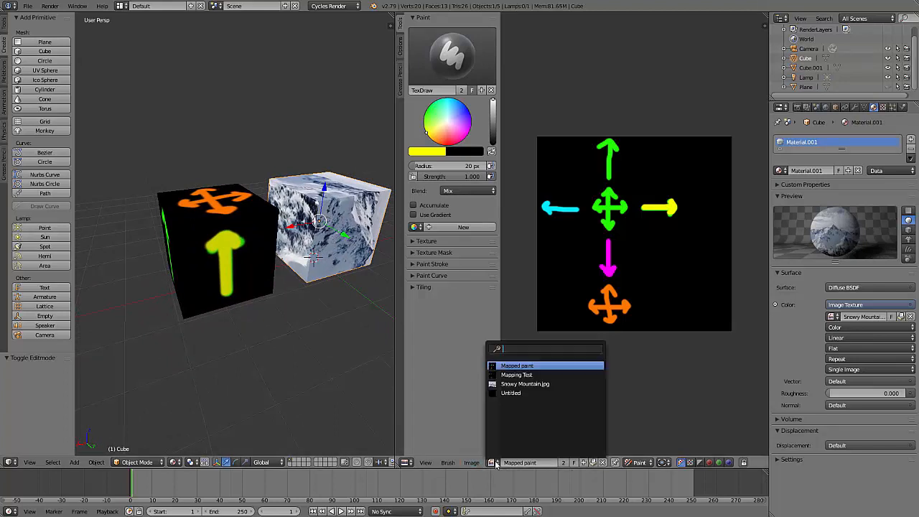
{"action": "left_click", "coordinate": [523, 384]}
{"action": "scroll", "coordinate": [609, 290], "scroll_direction": "down", "scroll_amount": 2}
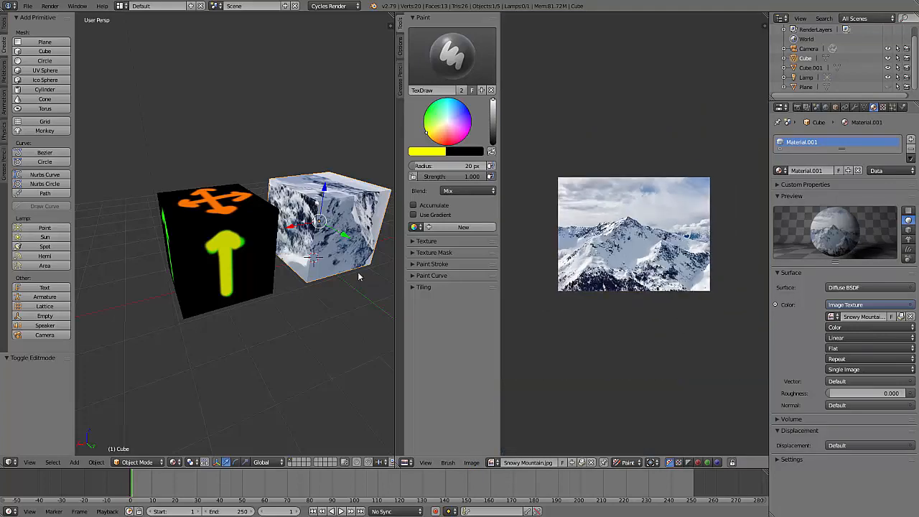
Select the arrow-painted cube and review the image commands available for Snowy Mountain.jpg
{"action": "right_click", "coordinate": [239, 240]}
{"action": "scroll", "coordinate": [645, 266], "scroll_direction": "up", "scroll_amount": 2}
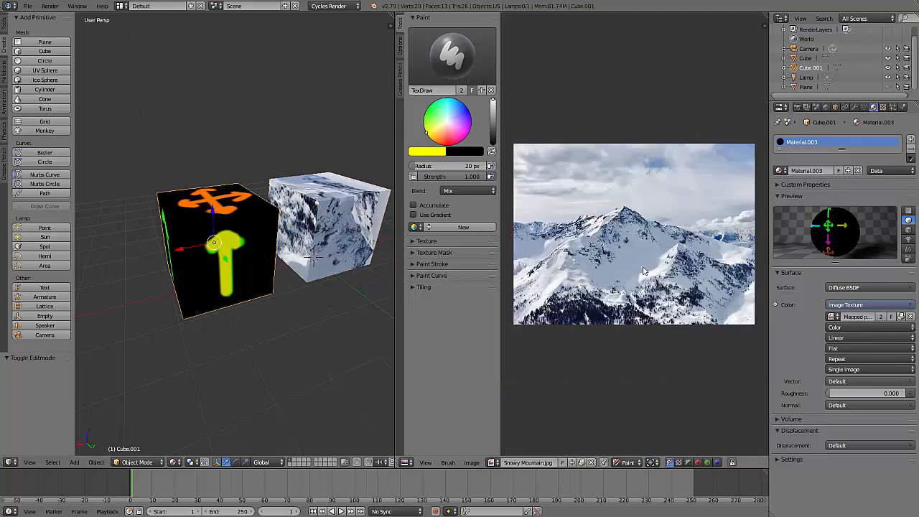
{"action": "left_click", "coordinate": [471, 463]}
{"action": "left_click", "coordinate": [473, 462]}
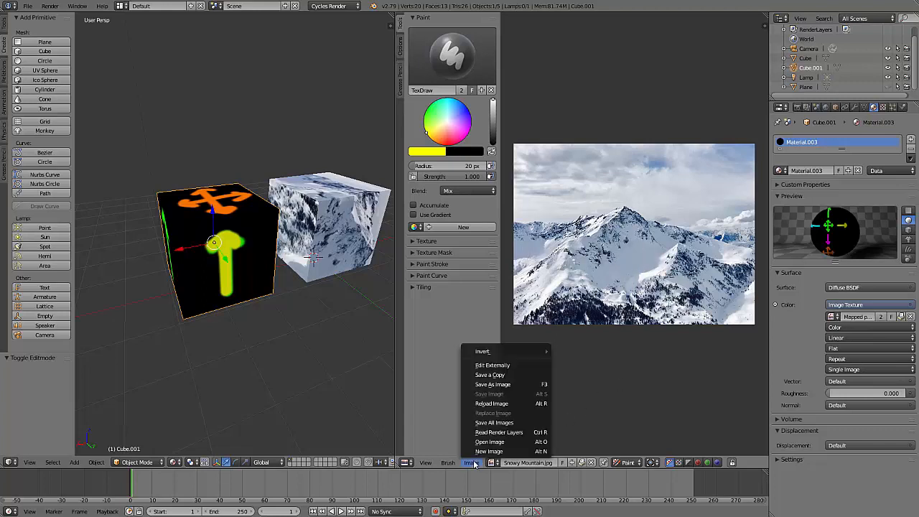
{"action": "left_click", "coordinate": [474, 464]}
{"action": "mouse_move", "coordinate": [290, 274]}
{"action": "middle_mouse_down"}
{"action": "mouse_move", "coordinate": [280, 273]}
{"action": "mouse_move", "coordinate": [302, 296]}
{"action": "mouse_move", "coordinate": [293, 305]}
{"action": "mouse_move", "coordinate": [226, 242]}
{"action": "mouse_move", "coordinate": [236, 242]}
{"action": "mouse_move", "coordinate": [176, 248]}
{"action": "mouse_move", "coordinate": [242, 281]}
{"action": "mouse_move", "coordinate": [254, 230]}
{"action": "mouse_move", "coordinate": [273, 327]}
{"action": "mouse_move", "coordinate": [267, 320]}
{"action": "mouse_move", "coordinate": [279, 319]}
{"action": "middle_mouse_up"}
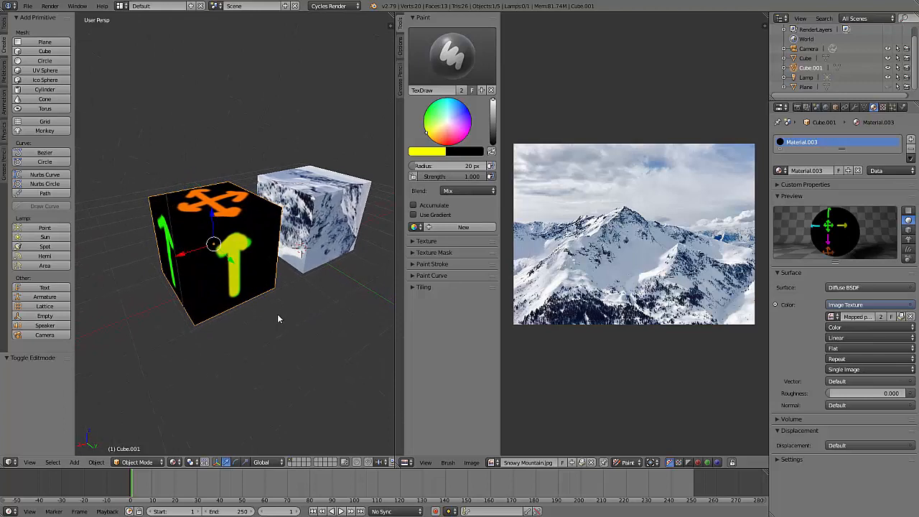